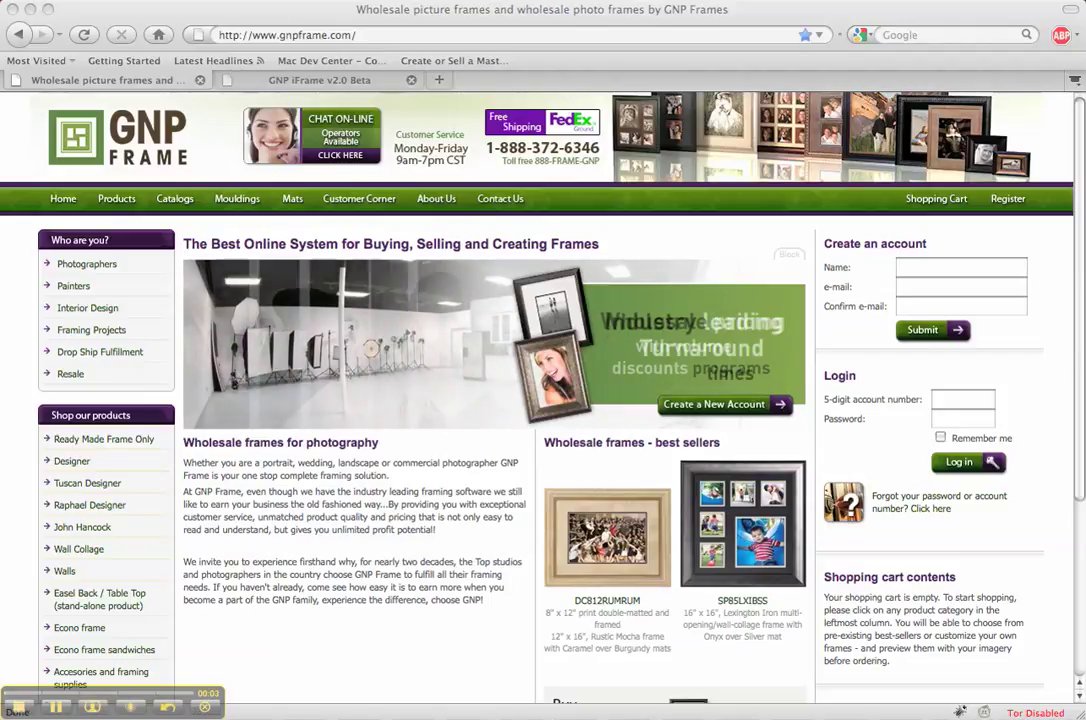
Log in with the wholesale account number and password, then go to the Sub-user Manager
left_click(963, 400)
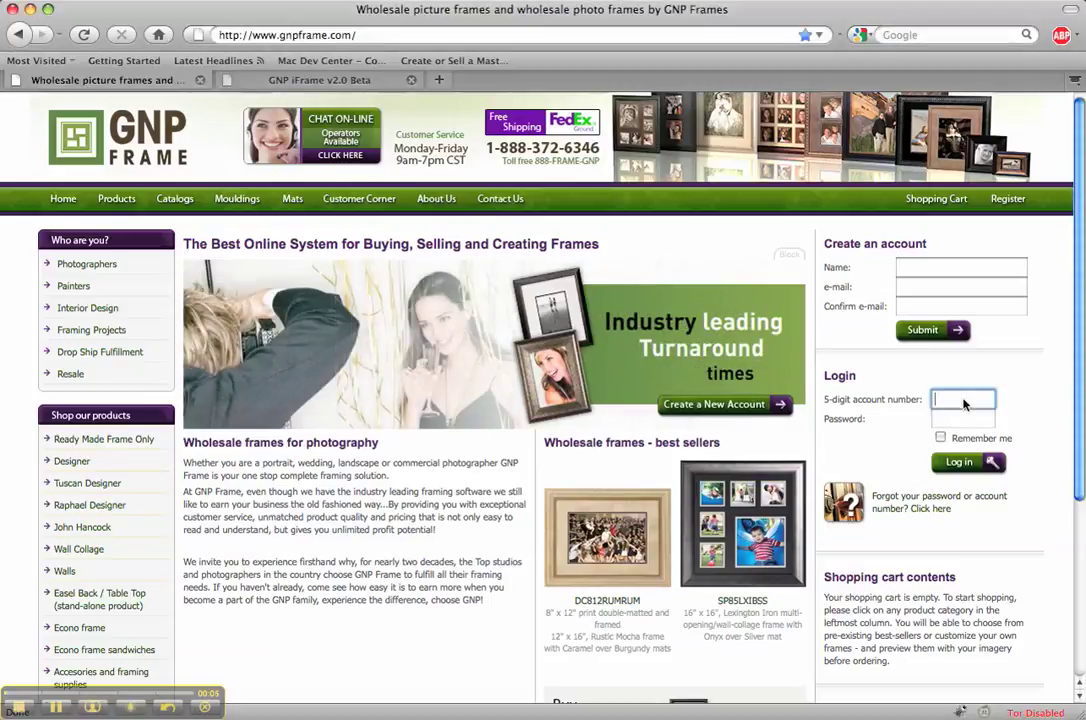
type("11111")
key("Tab")
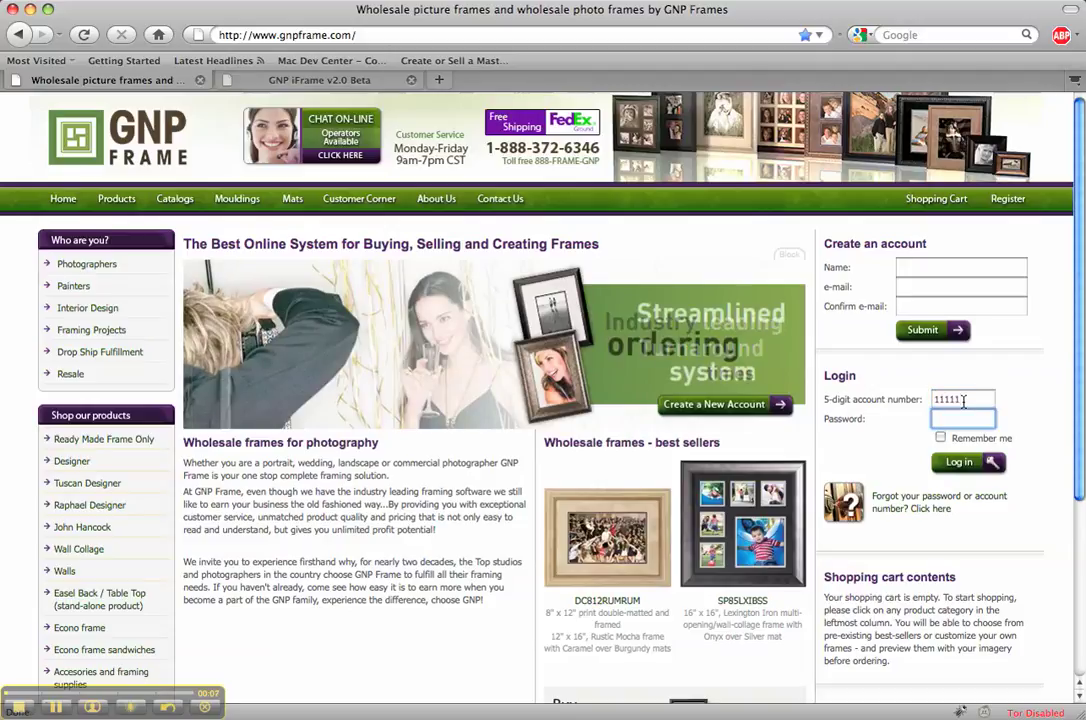
type("11111")
key("Return")
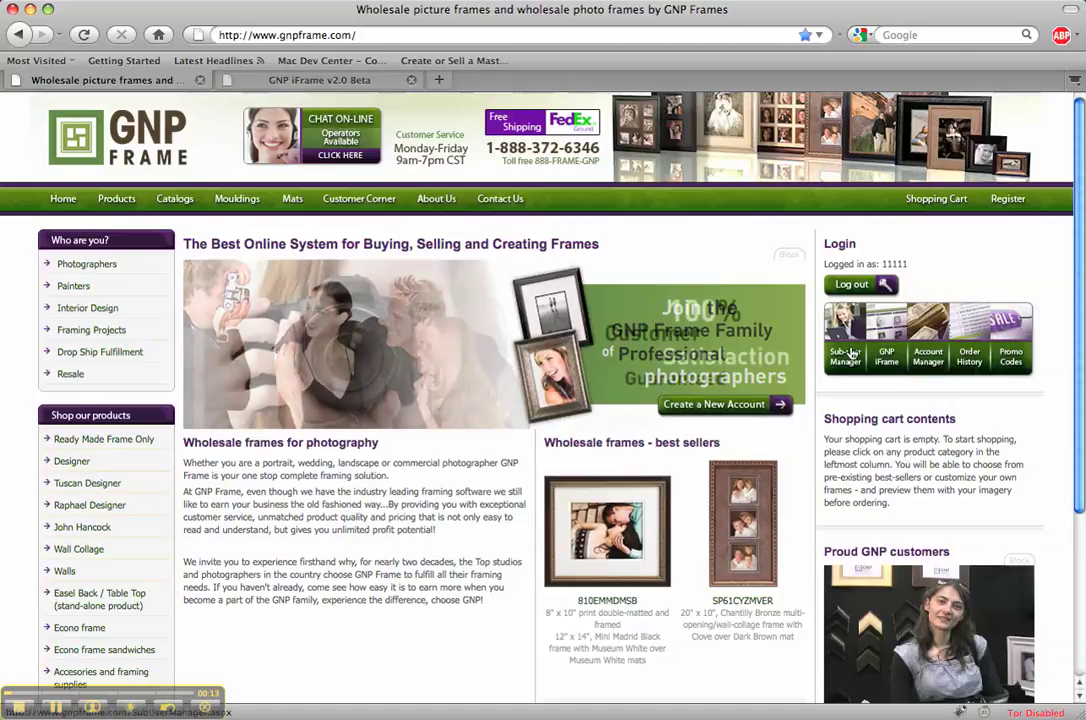
left_click(849, 353)
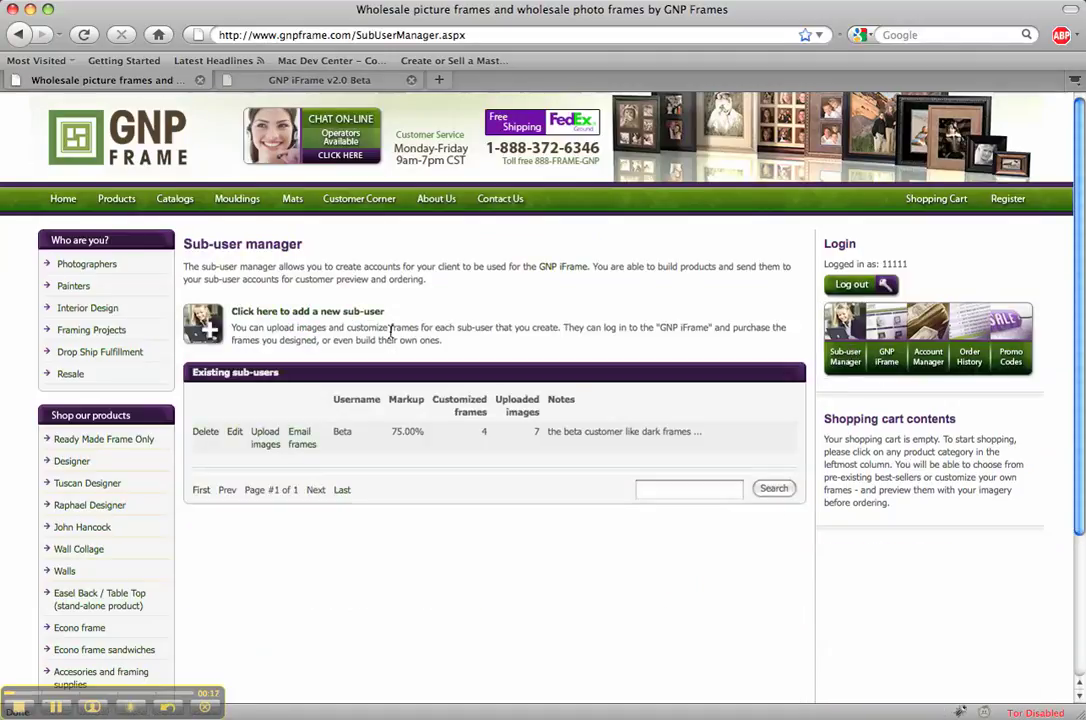
Bring up the 'Add a new sub-user' form, closing and reopening it once
left_click(322, 316)
left_click(330, 312)
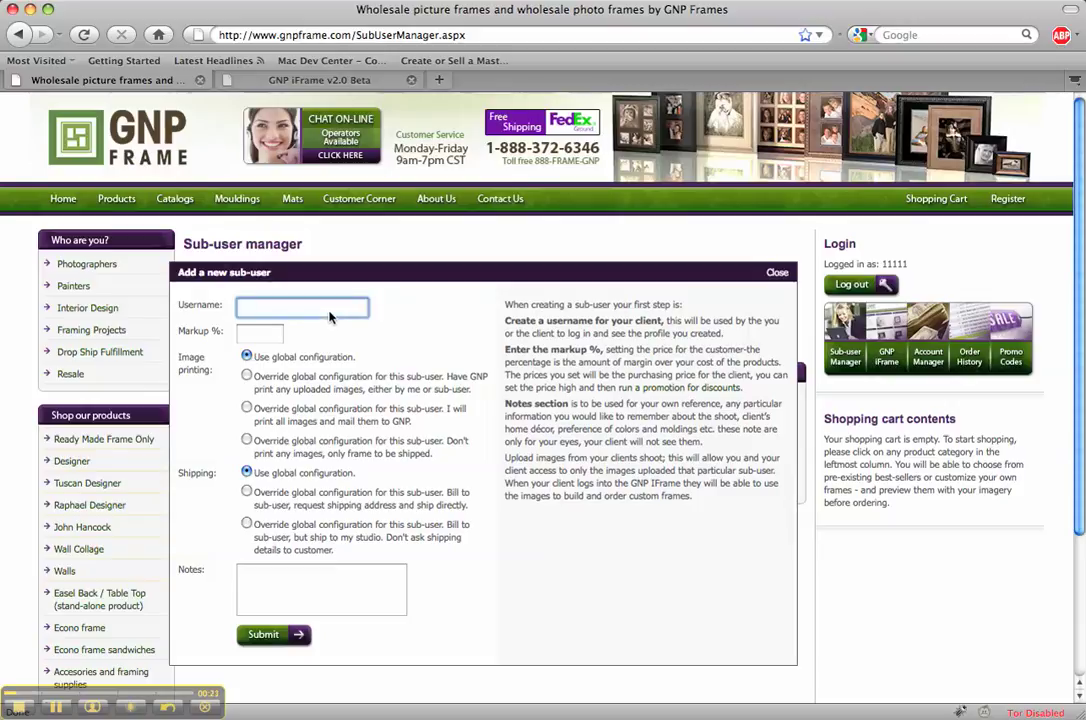
left_click(777, 272)
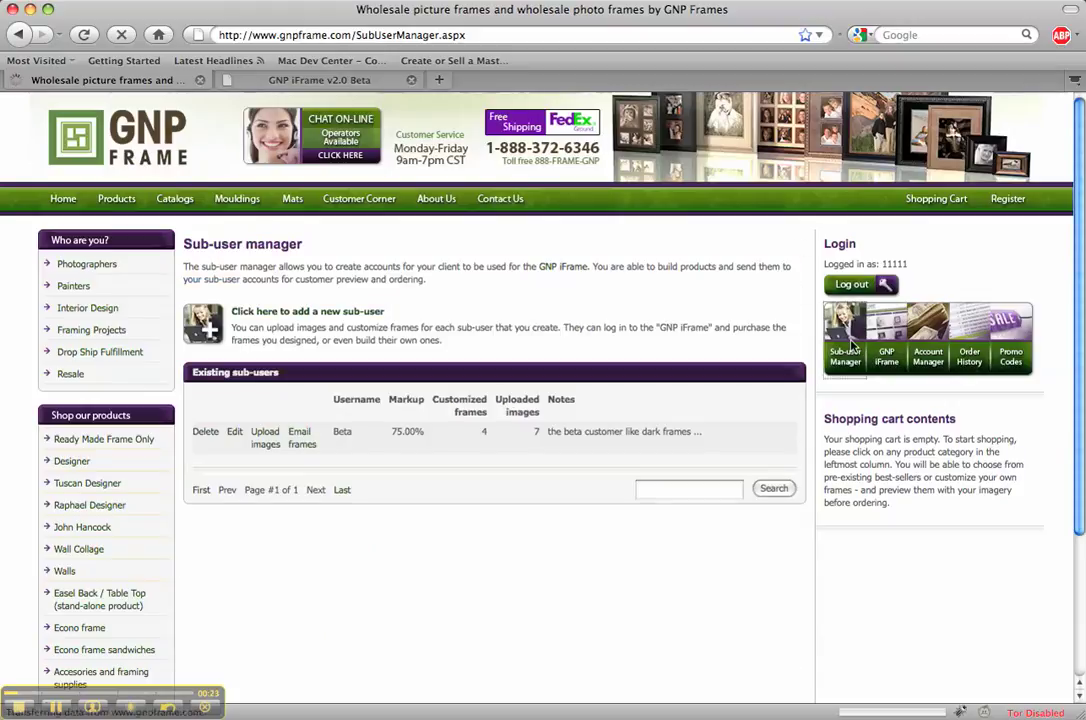
left_click(347, 314)
Enter the client's full name as the username and set Markup % to 120
left_click(346, 316)
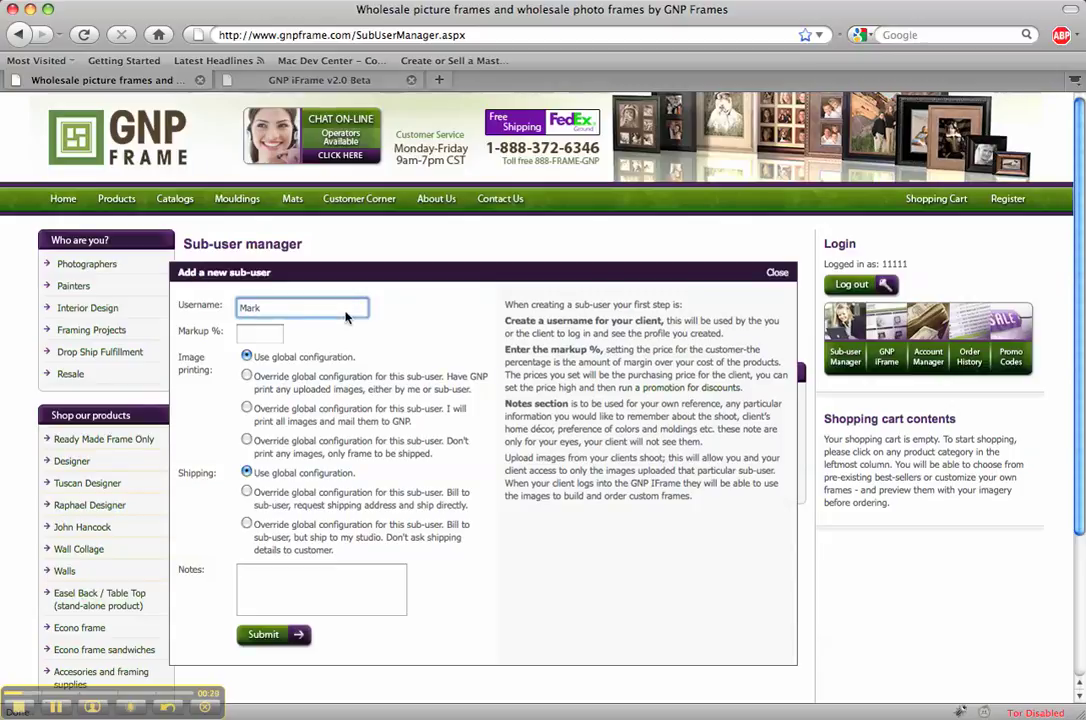
left_click(262, 335)
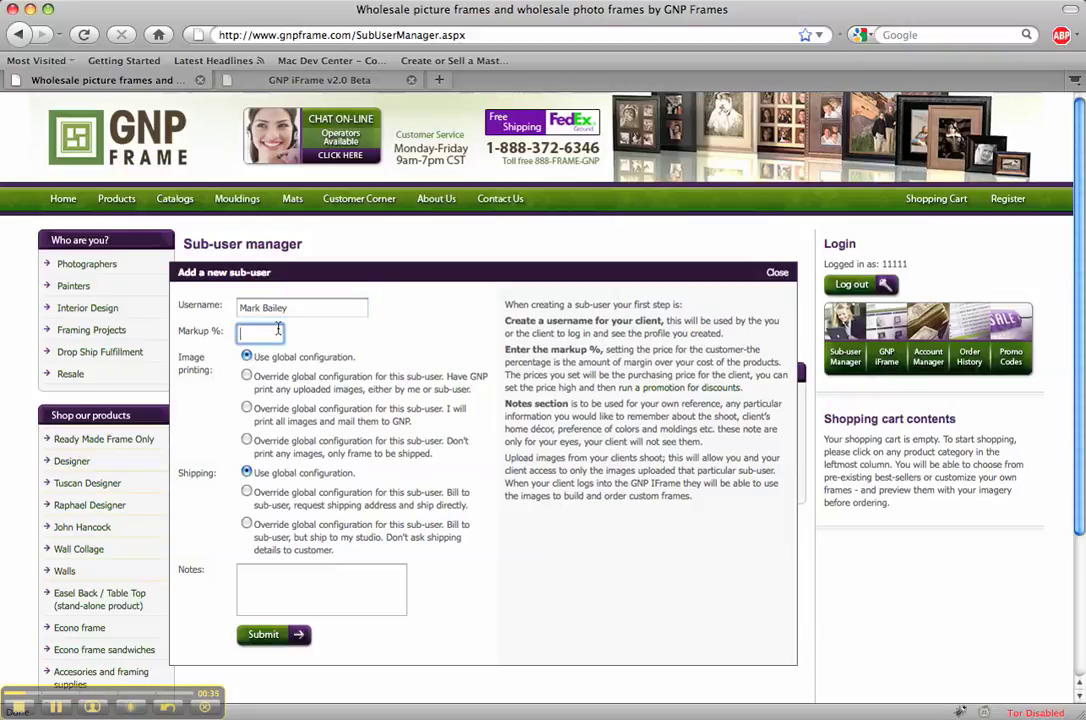
left_click(320, 348)
left_click(275, 338)
type("120")
key("Tab")
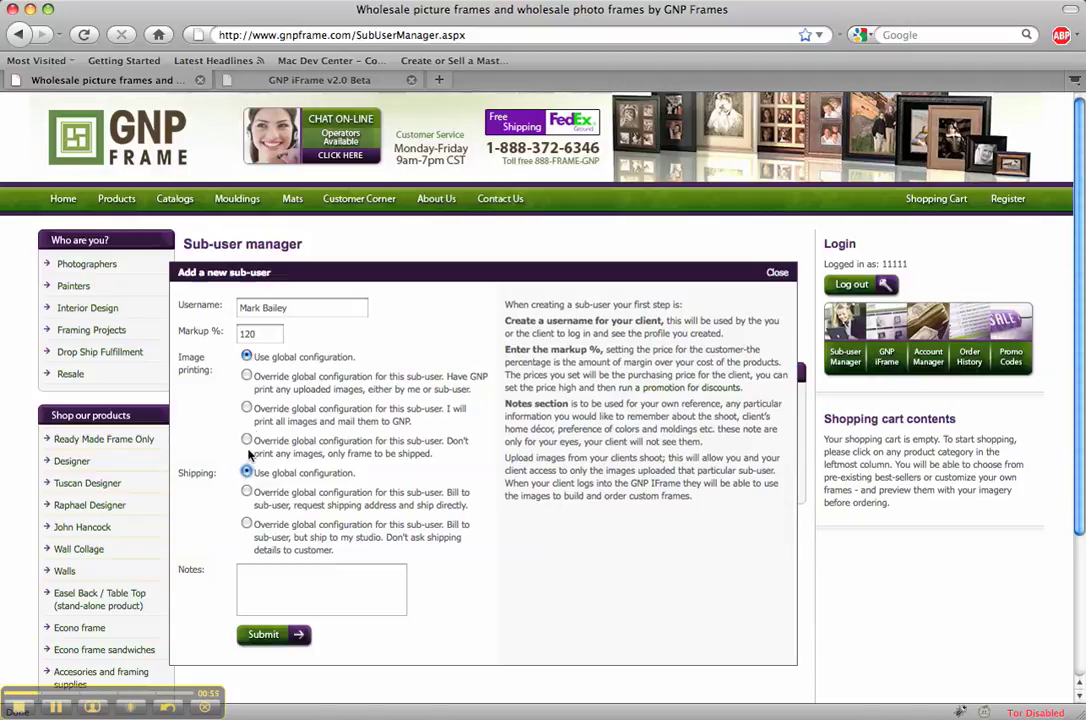
double_click(262, 333)
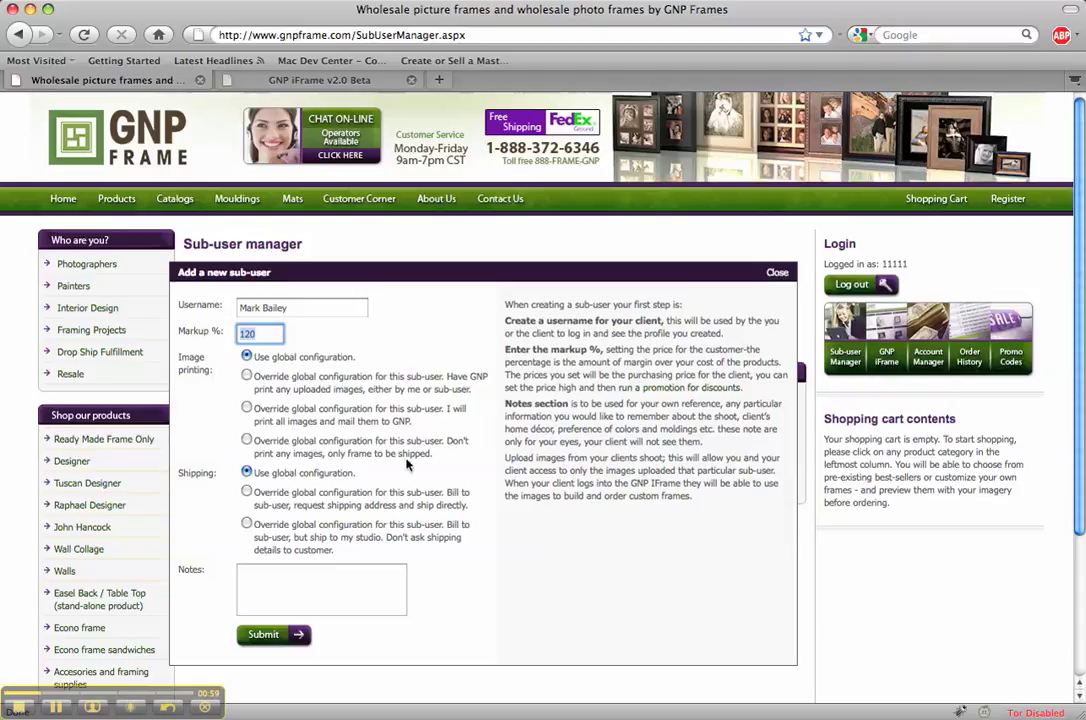
Add a Notes entry ending "'s Weeding Photos 7/4" and submit the new sub-user
left_click(351, 575)
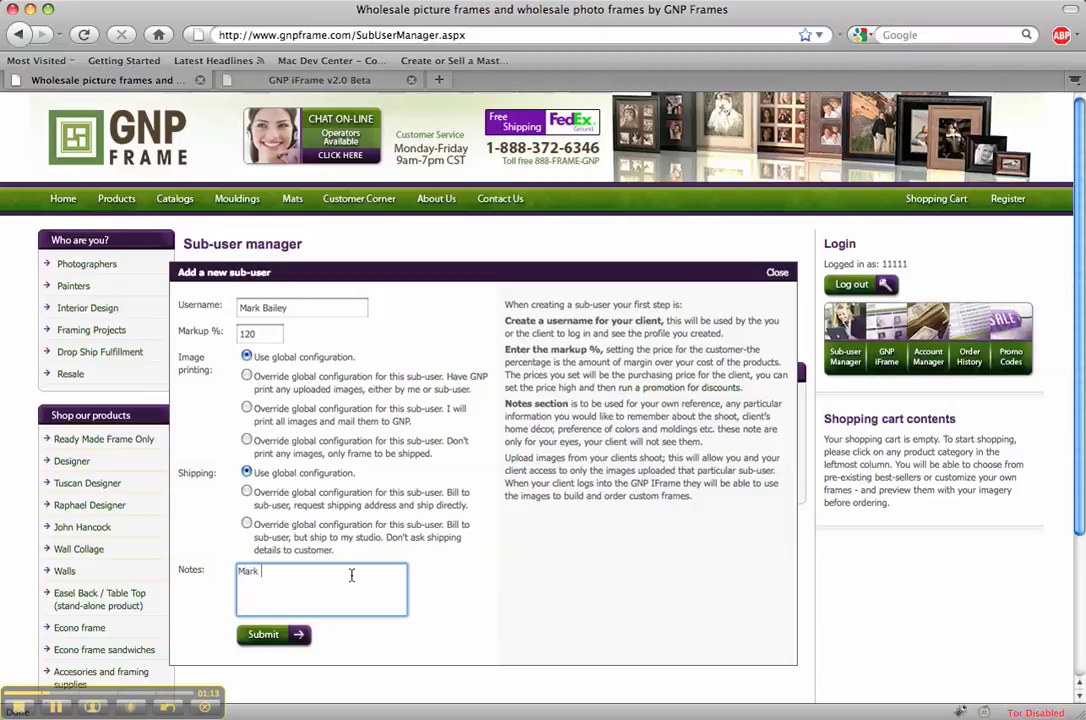
type("'s Wee")
type("ding Photos 7/4/09")
left_click(300, 634)
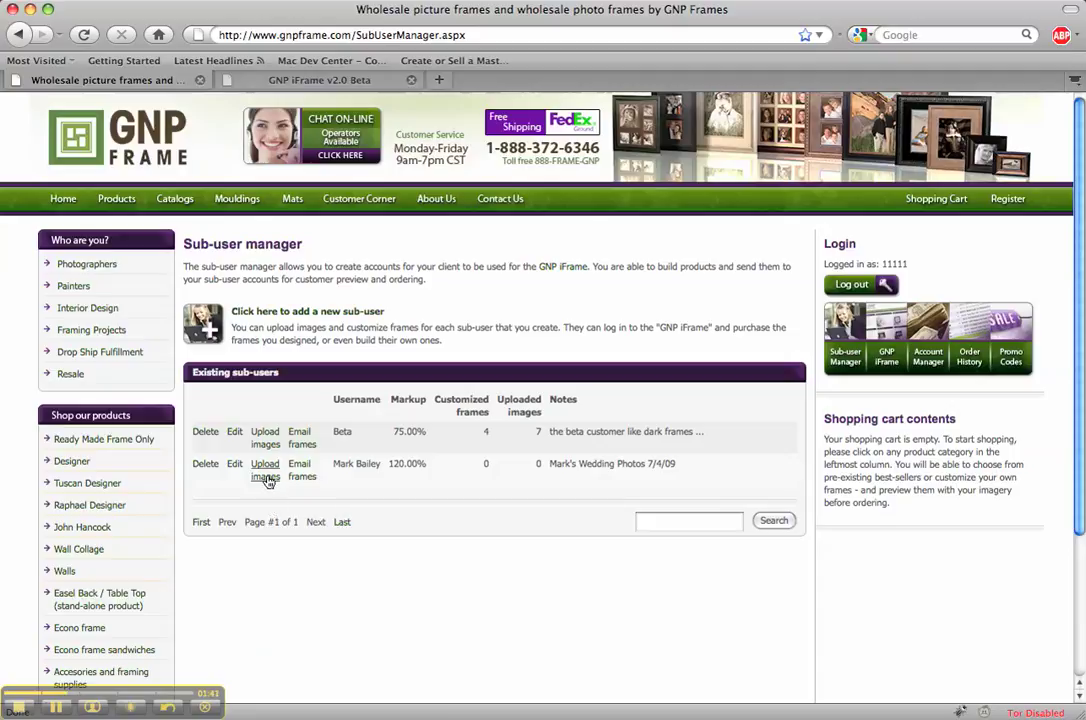
Choose 'Upload images' on the new 120% markup sub-user's row
left_click(268, 477)
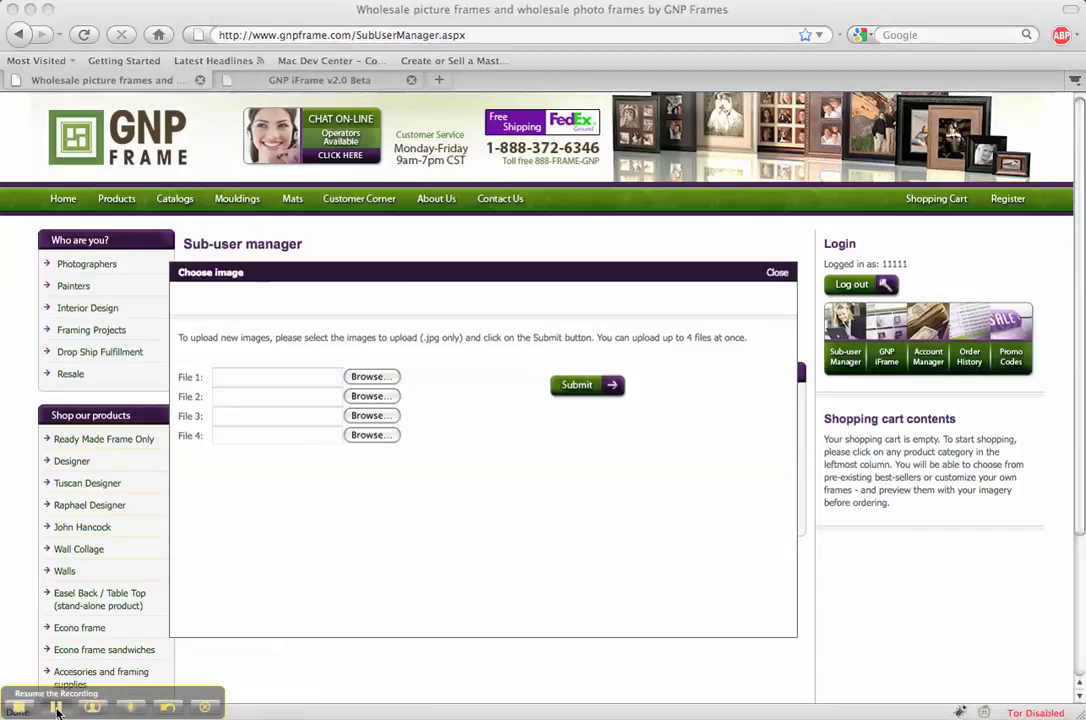
Pick gnp .jpg, gnp 2.jpg and gnp 3.jpg from the Desktop for slots 1–3 and upload them
left_click(57, 709)
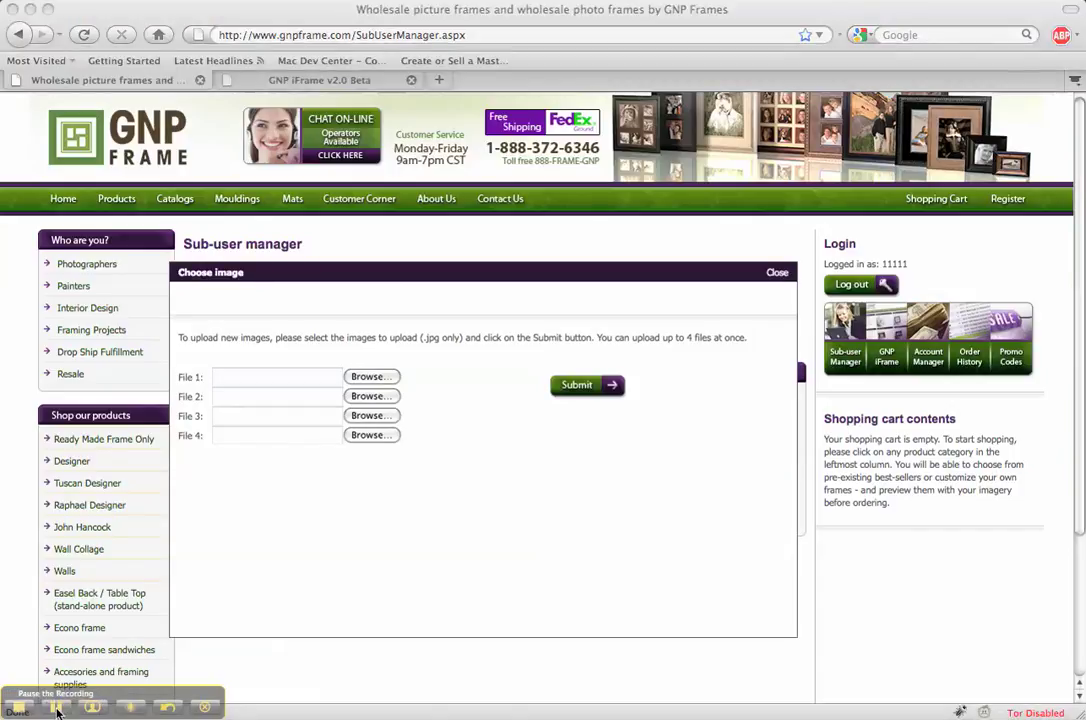
left_click(386, 381)
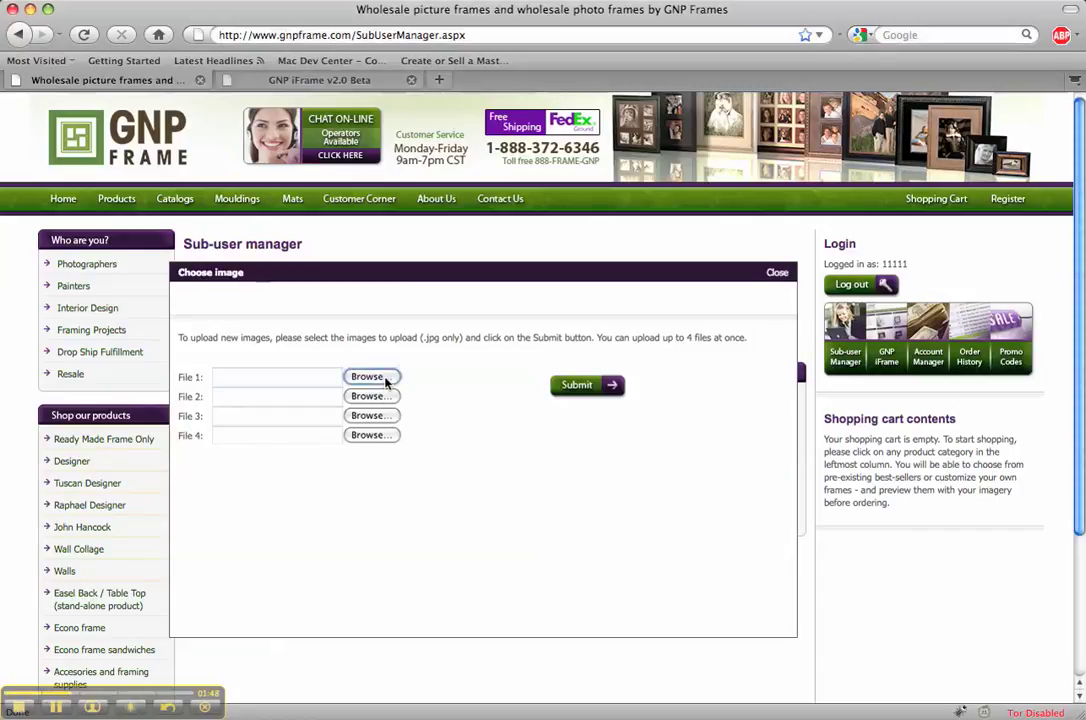
left_click(386, 381)
double_click(460, 177)
left_click(367, 397)
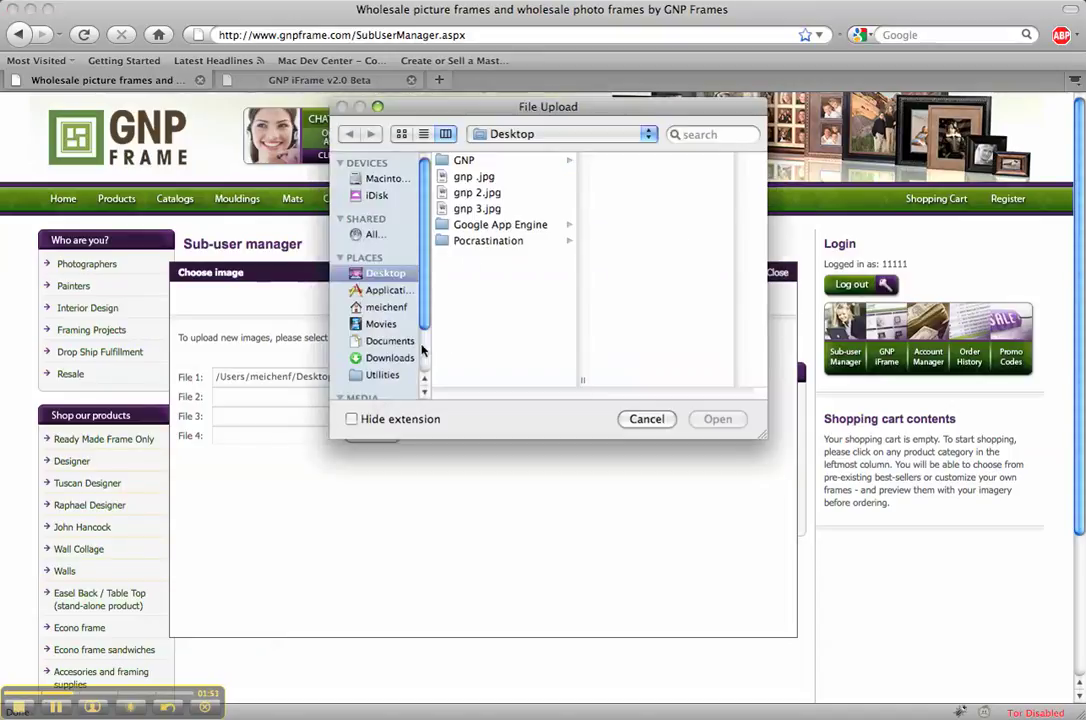
double_click(476, 197)
left_click(389, 415)
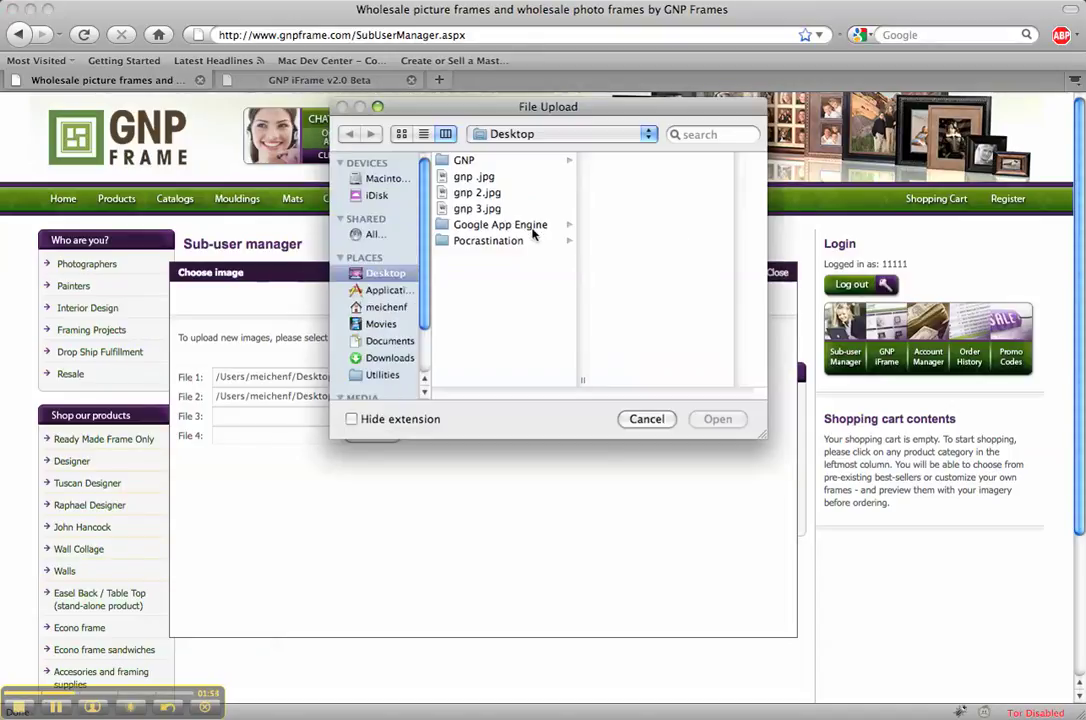
double_click(503, 212)
left_click(607, 386)
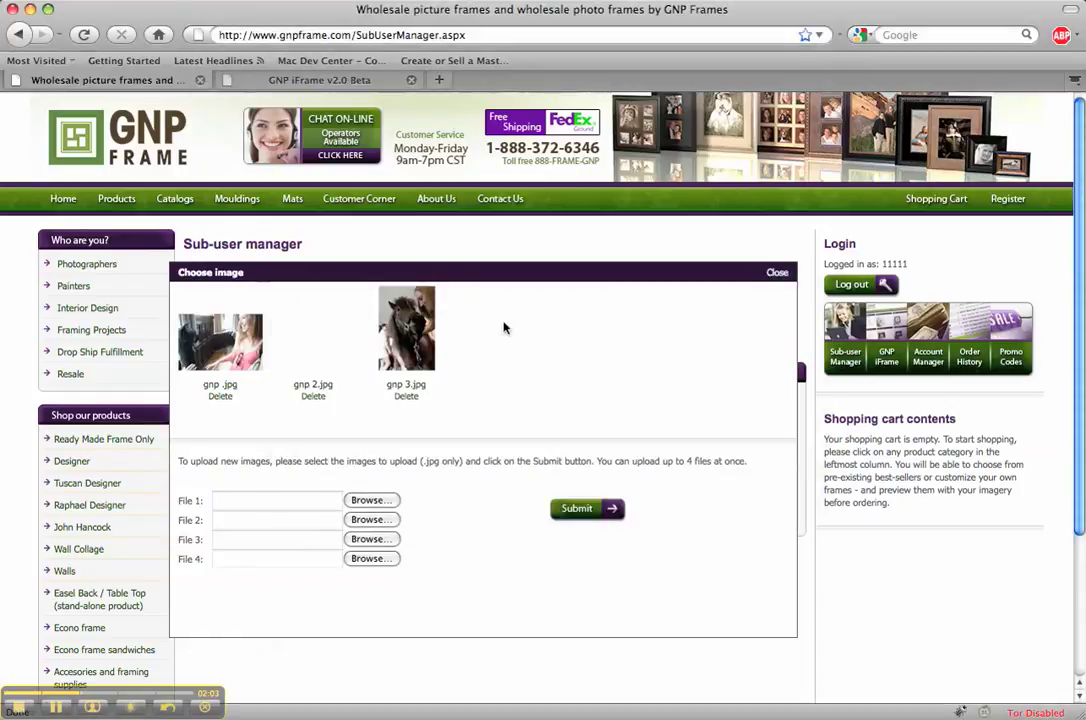
Close the Choose image dialog to return to the sub-user list showing 3 images
left_click(778, 274)
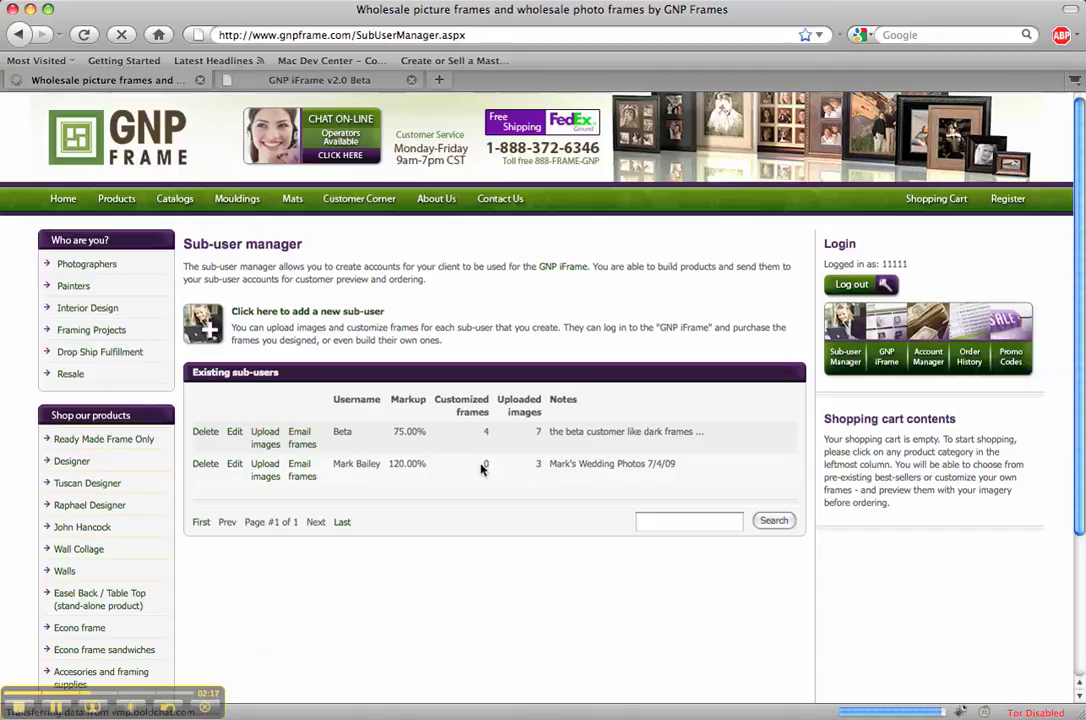
Open the AR1015SVC 10" x 15" Seville Copper frame from Ready Made Frame Only and its image chooser
left_click(87, 444)
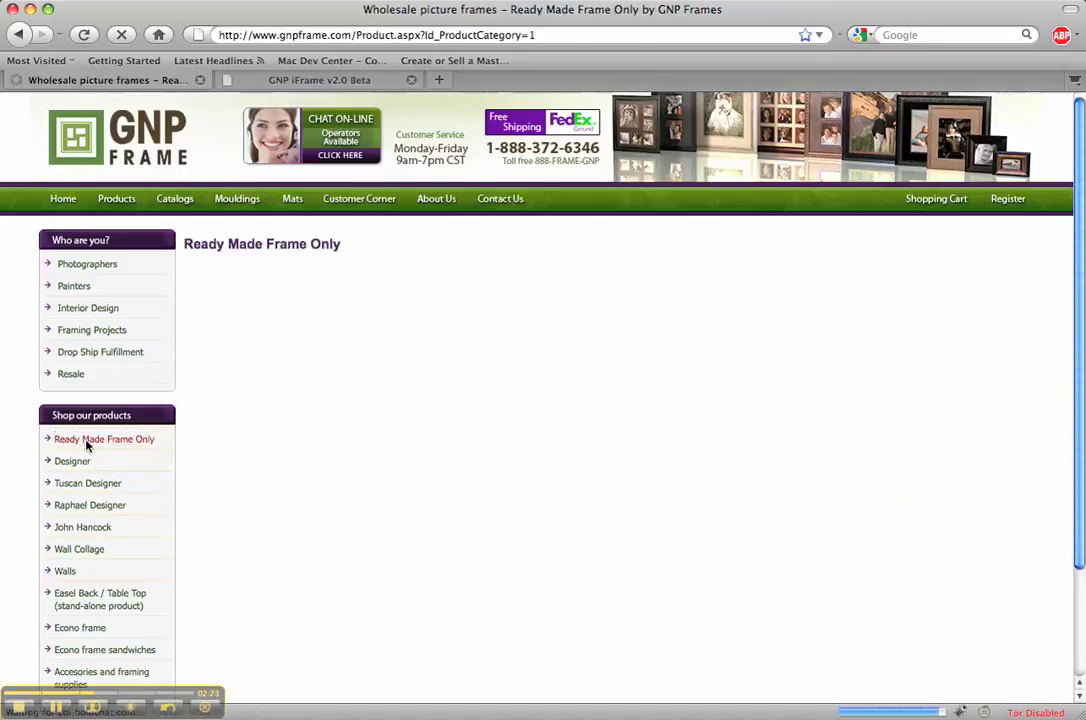
left_click(713, 370)
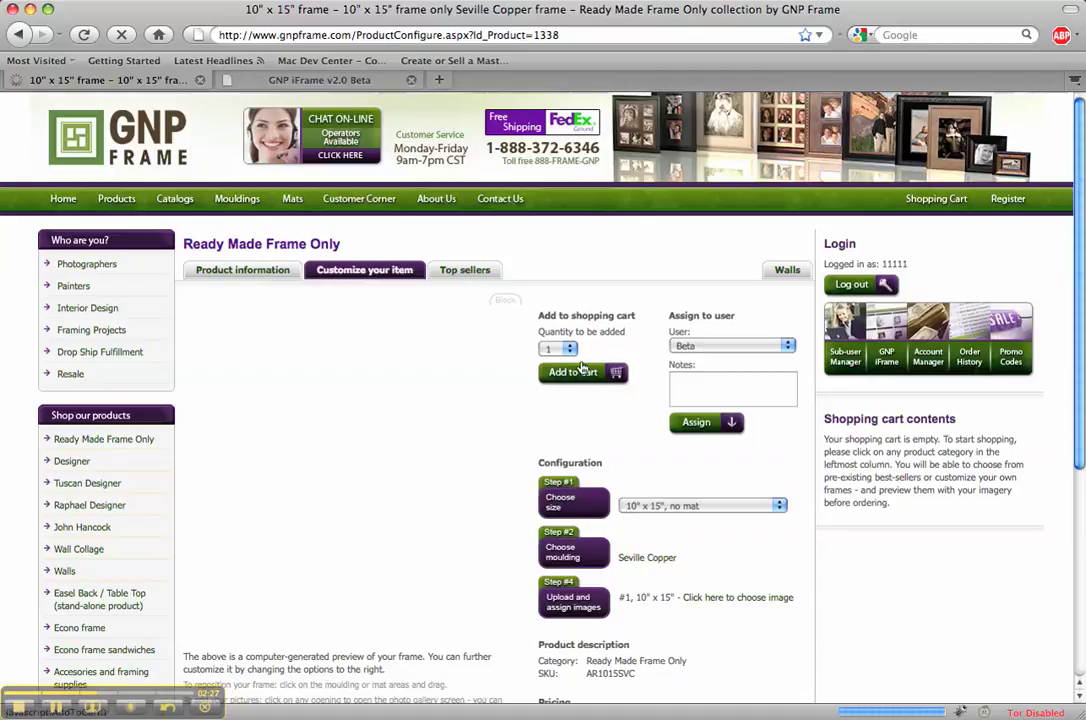
left_click(58, 707)
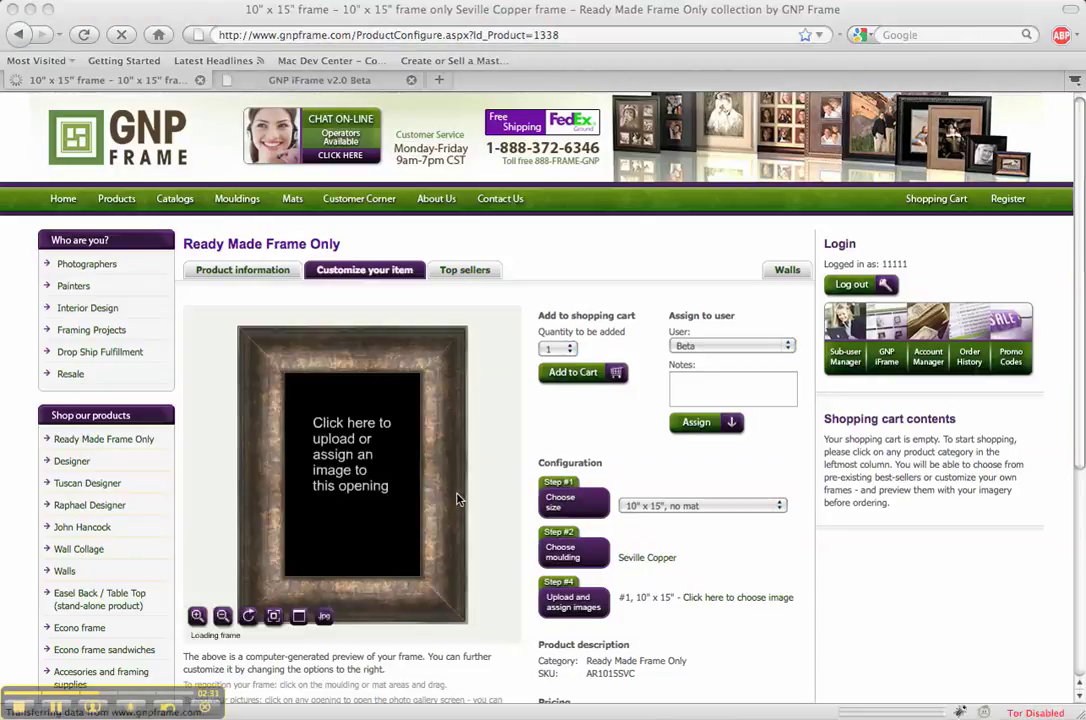
left_click(365, 479)
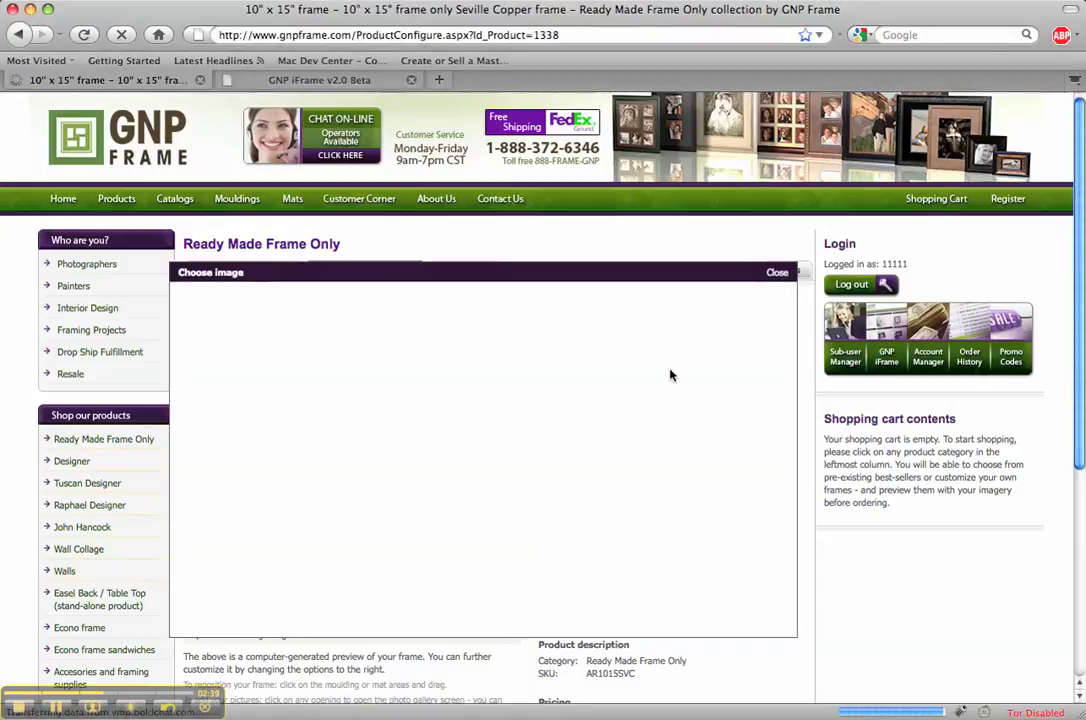
Place gnp 3.jpg from the new sub-user's gallery into the frame opening
left_click(777, 273)
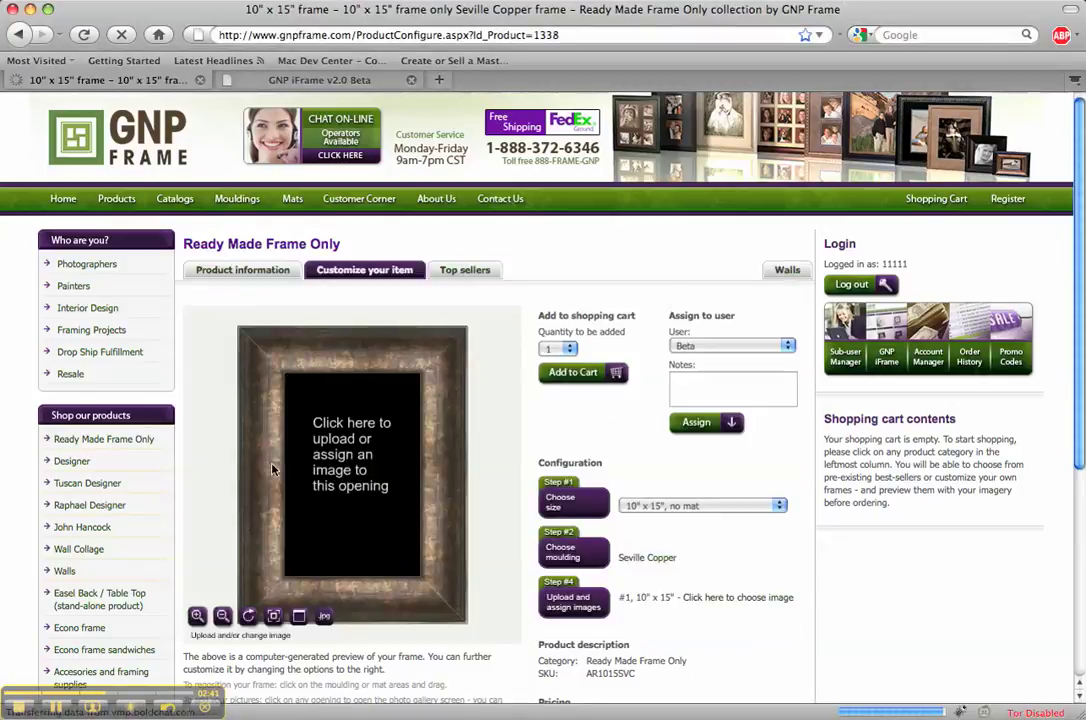
left_click(340, 465)
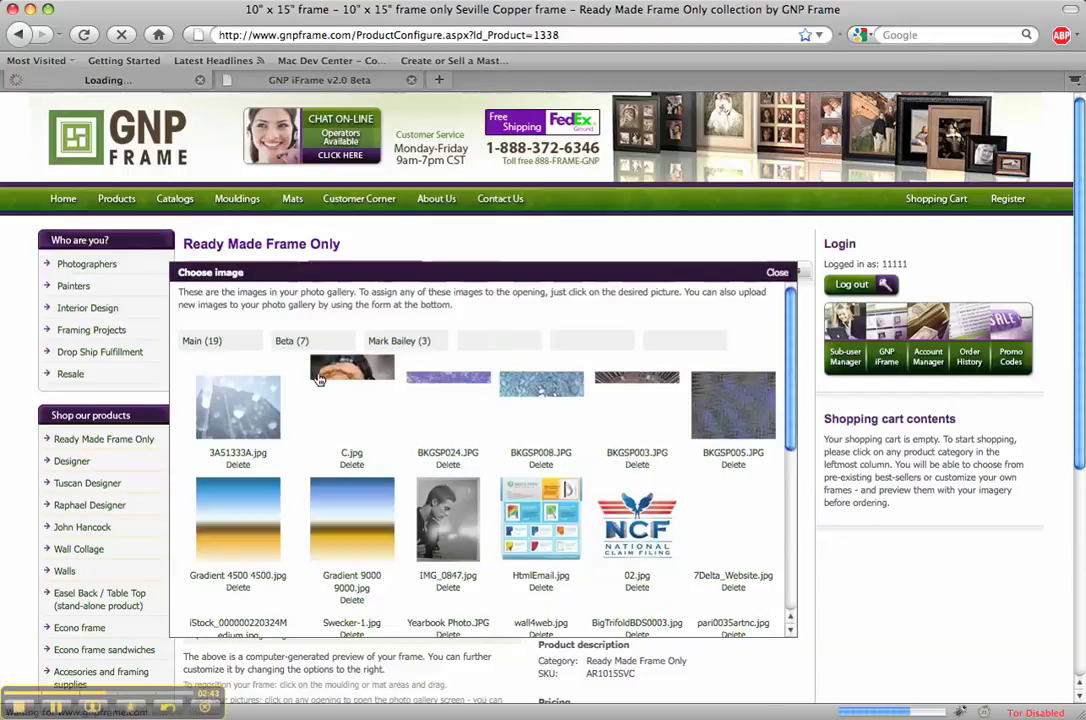
left_click(400, 342)
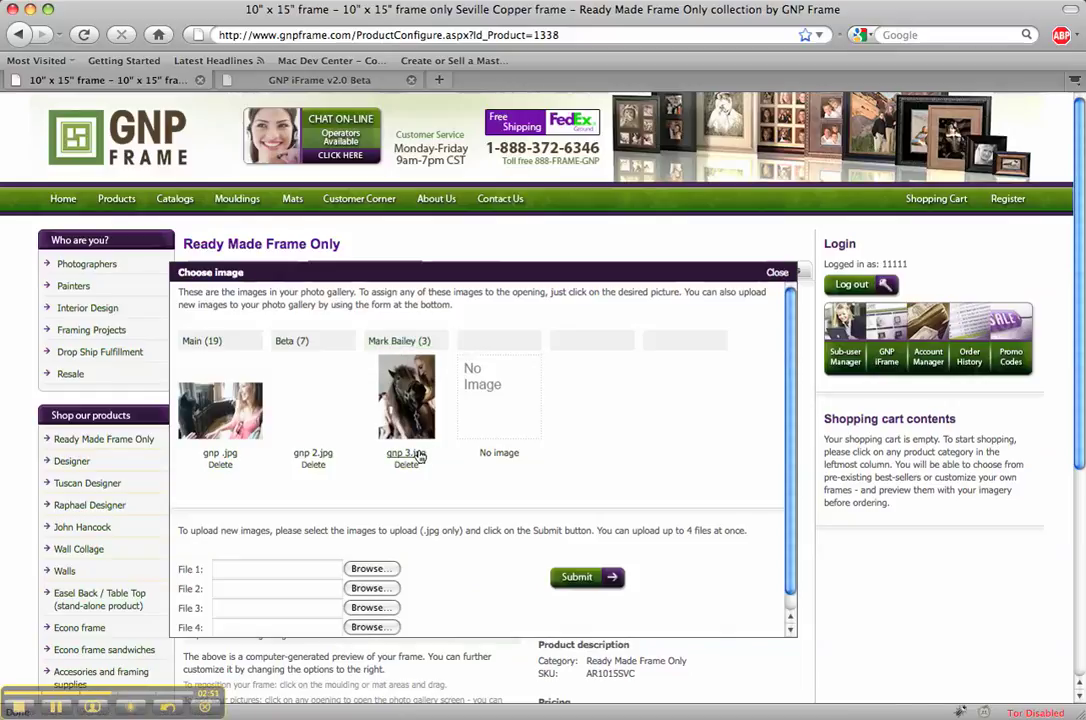
left_click(419, 455)
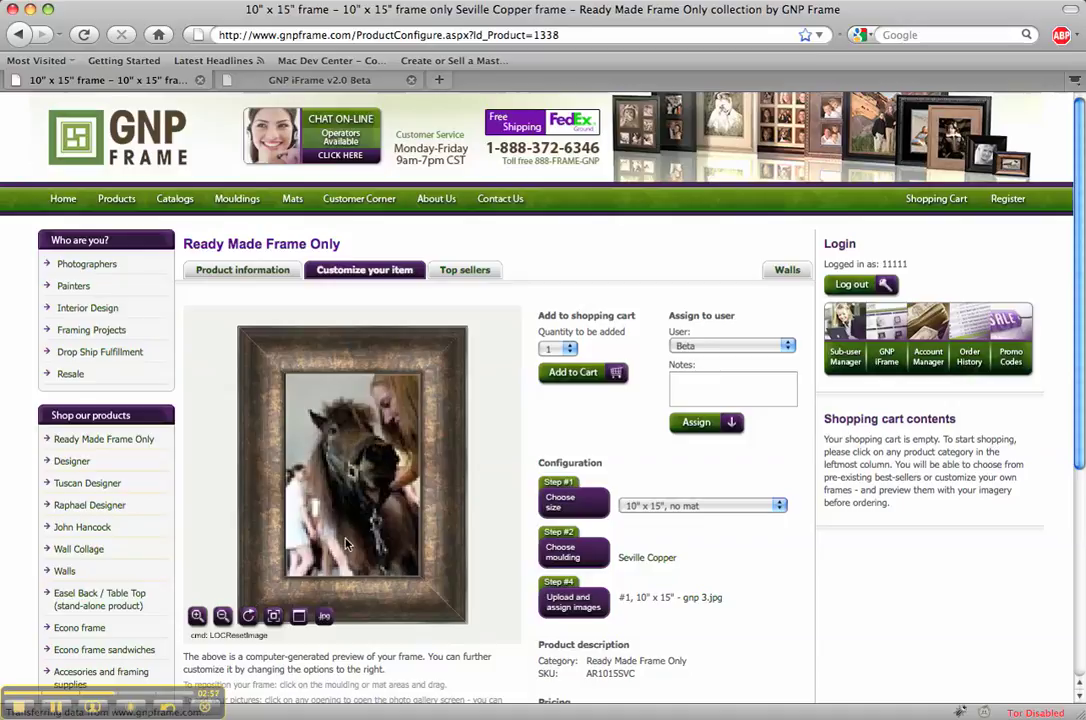
Reset and rotate the Seville Copper preview until the horse photo stands upright in portrait
mouse_move(352, 478)
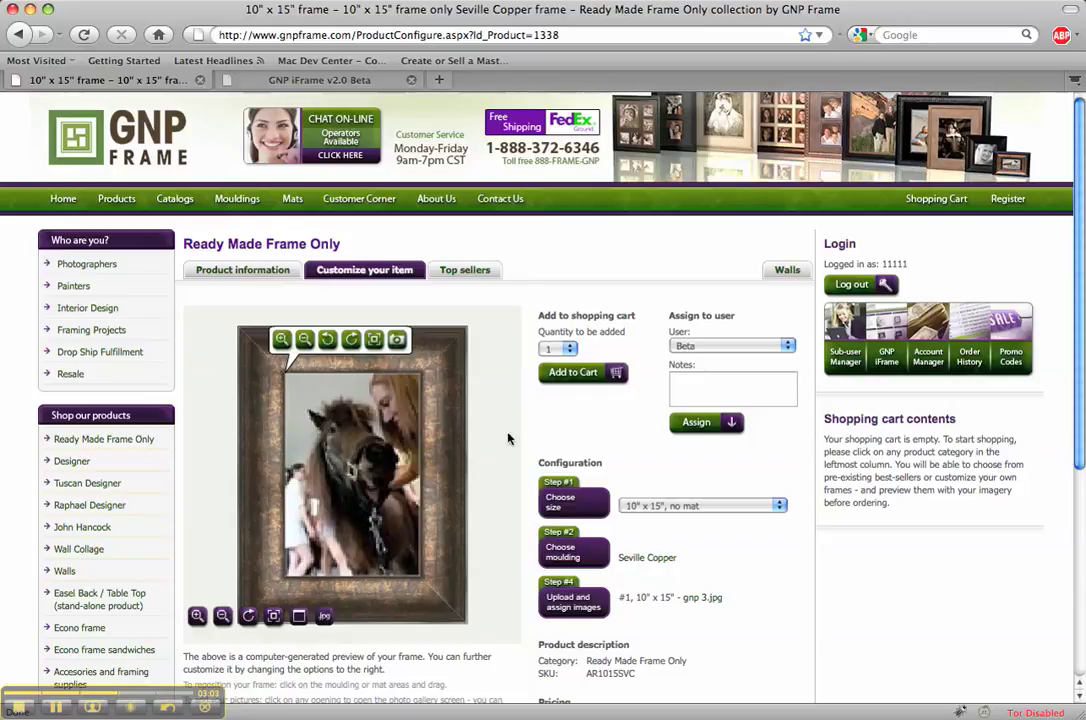
scroll(502, 410, "down", 1)
scroll(497, 374, "up", 1)
left_click(249, 616)
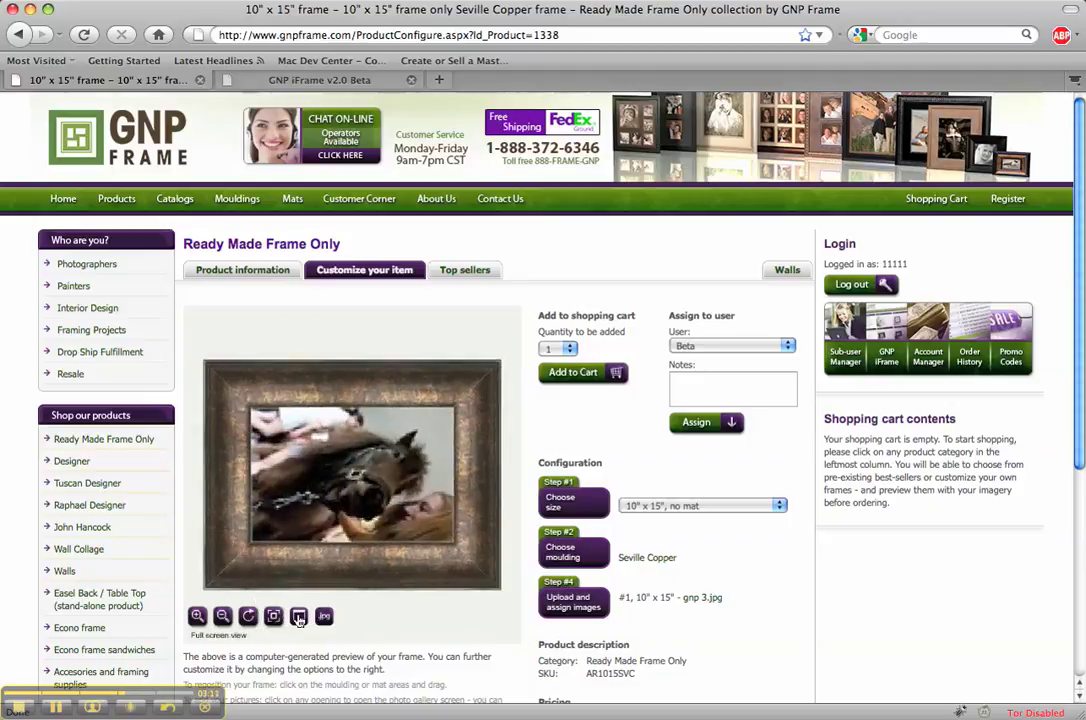
left_click(273, 617)
left_click(247, 616)
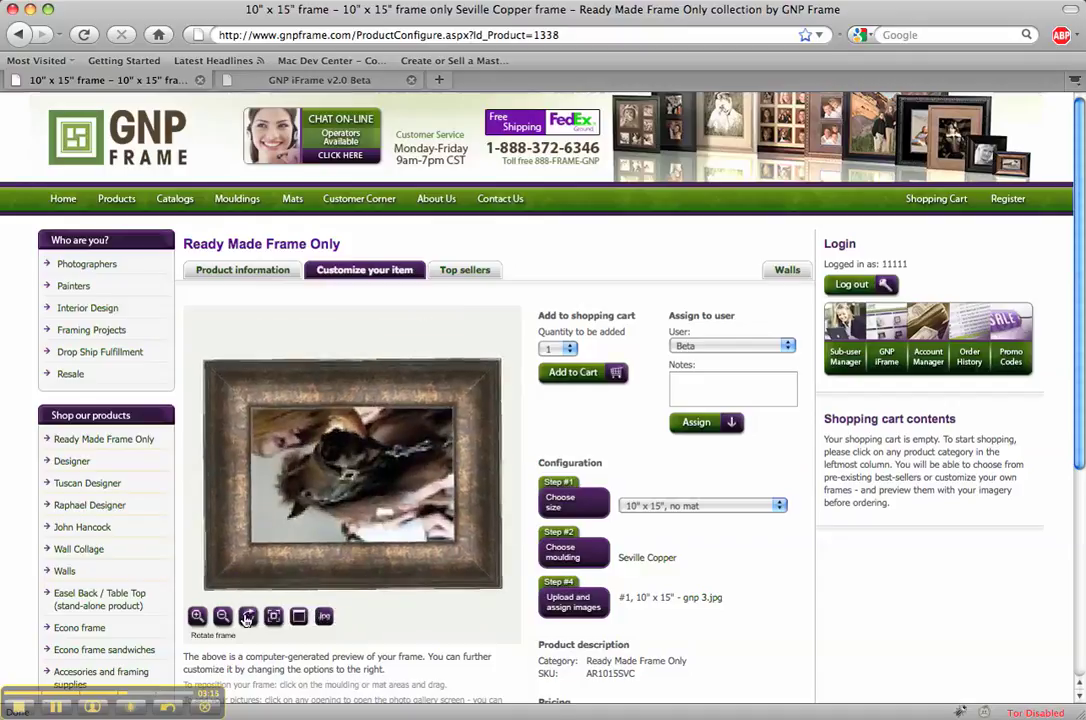
left_click(247, 616)
mouse_move(295, 345)
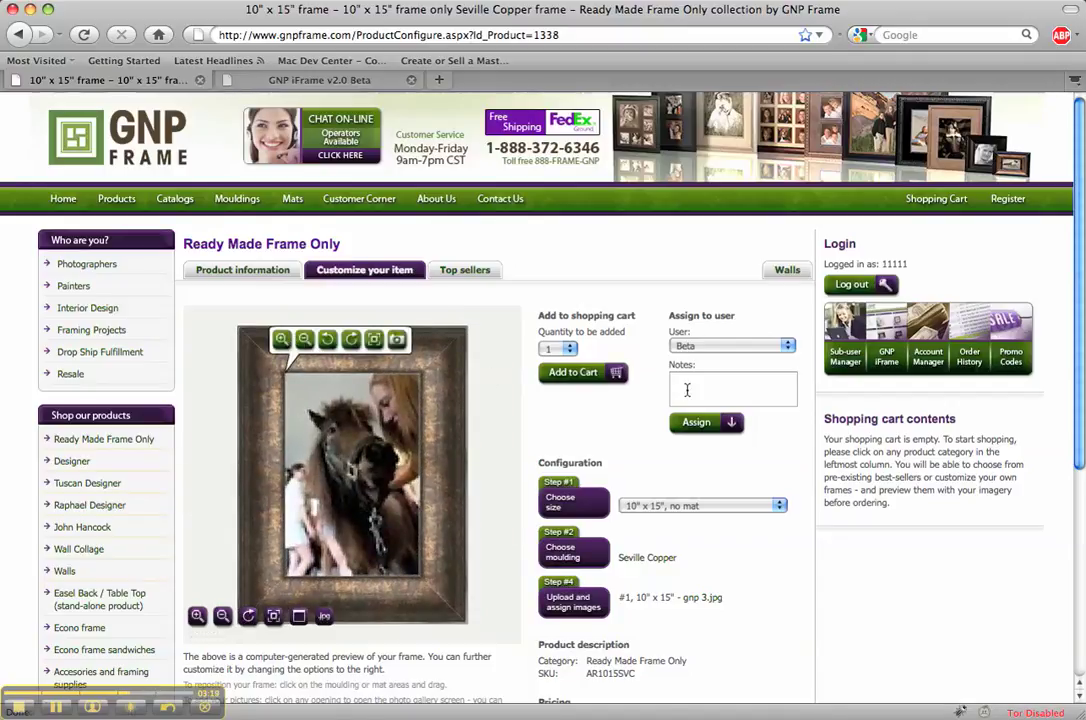
Change the Seville Copper frame to 08" x 10", no mat, and put the gnp 3.jpg horse photo in its opening
left_click(688, 505)
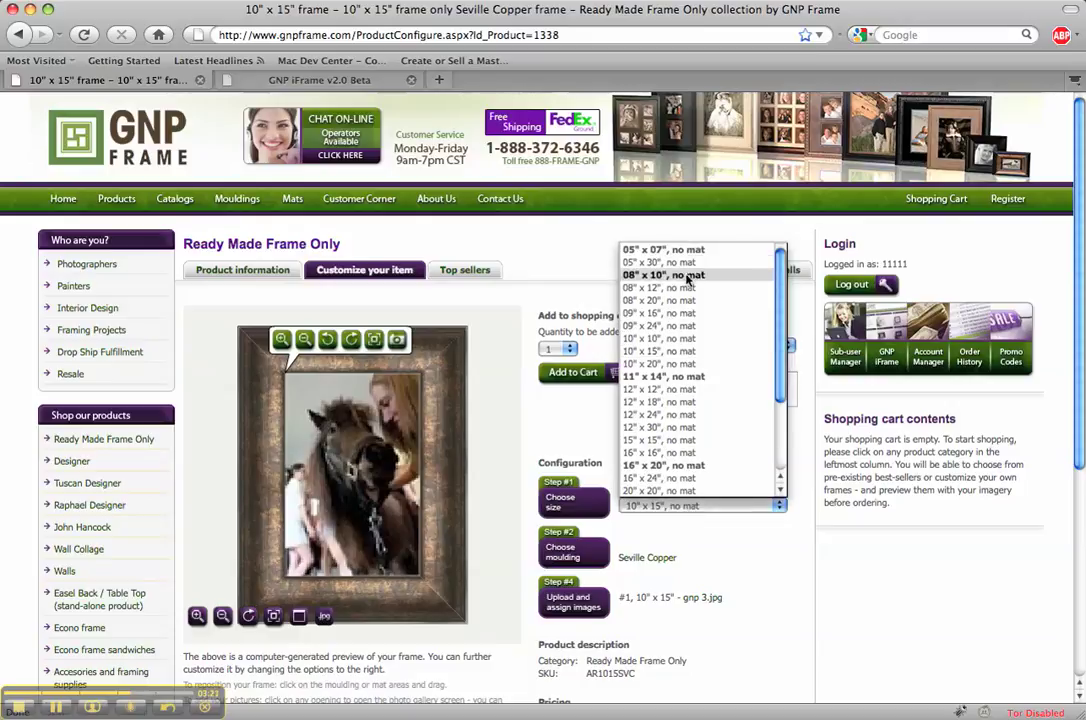
key("Up")
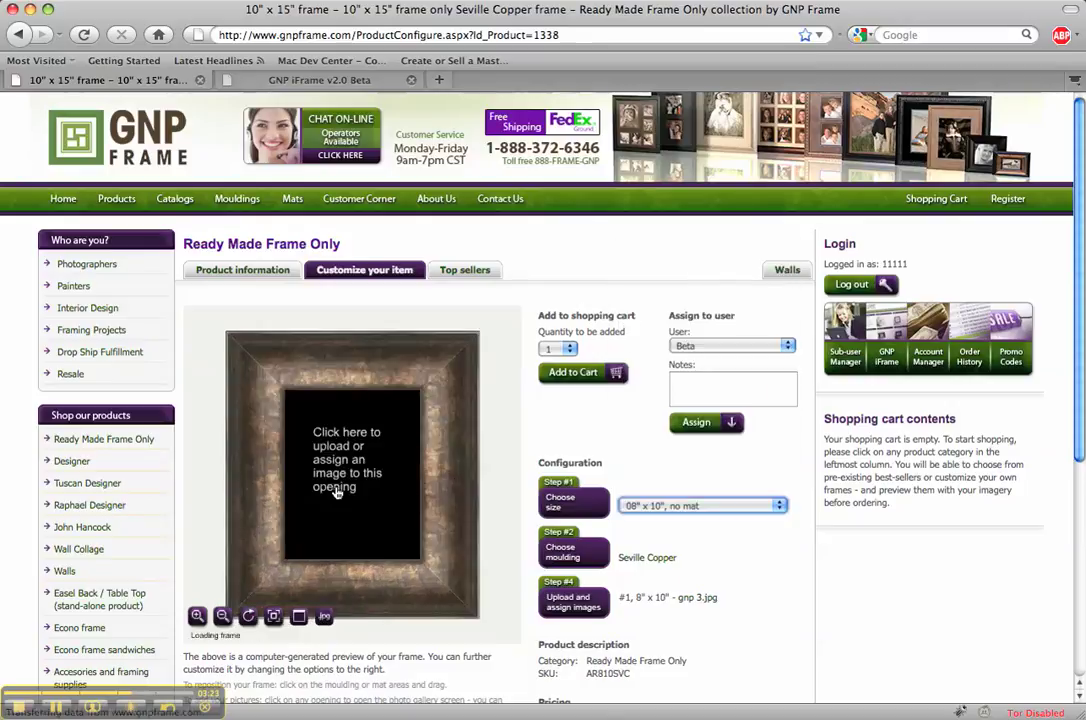
left_click(362, 471)
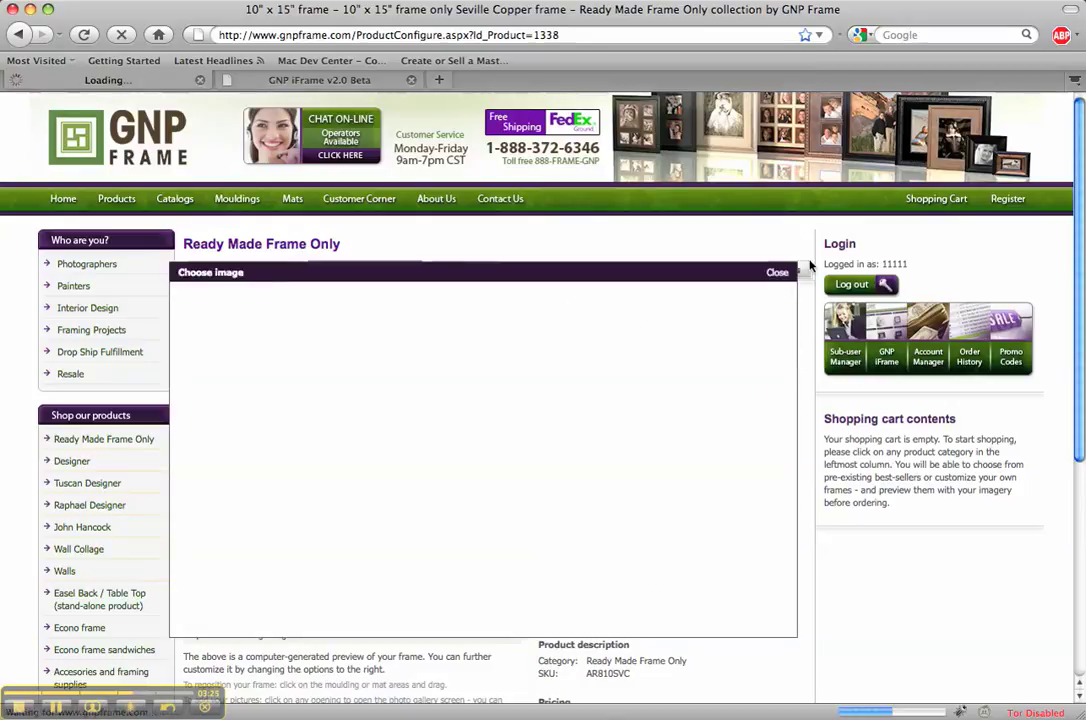
left_click(777, 272)
left_click(348, 448)
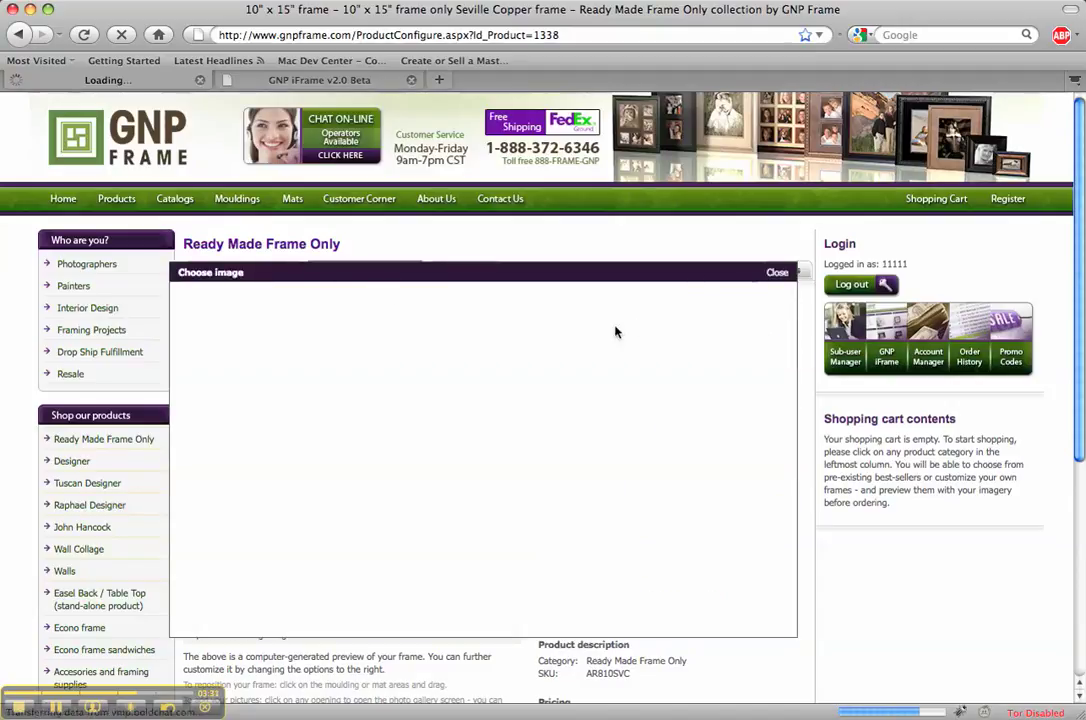
left_click(778, 273)
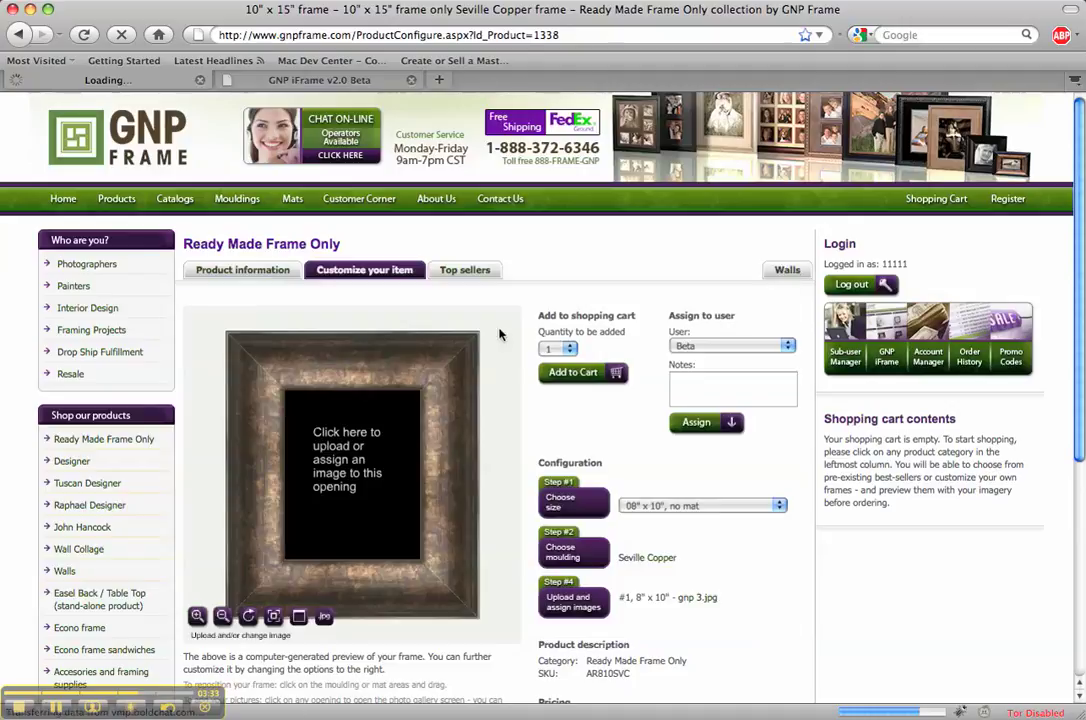
left_click(392, 436)
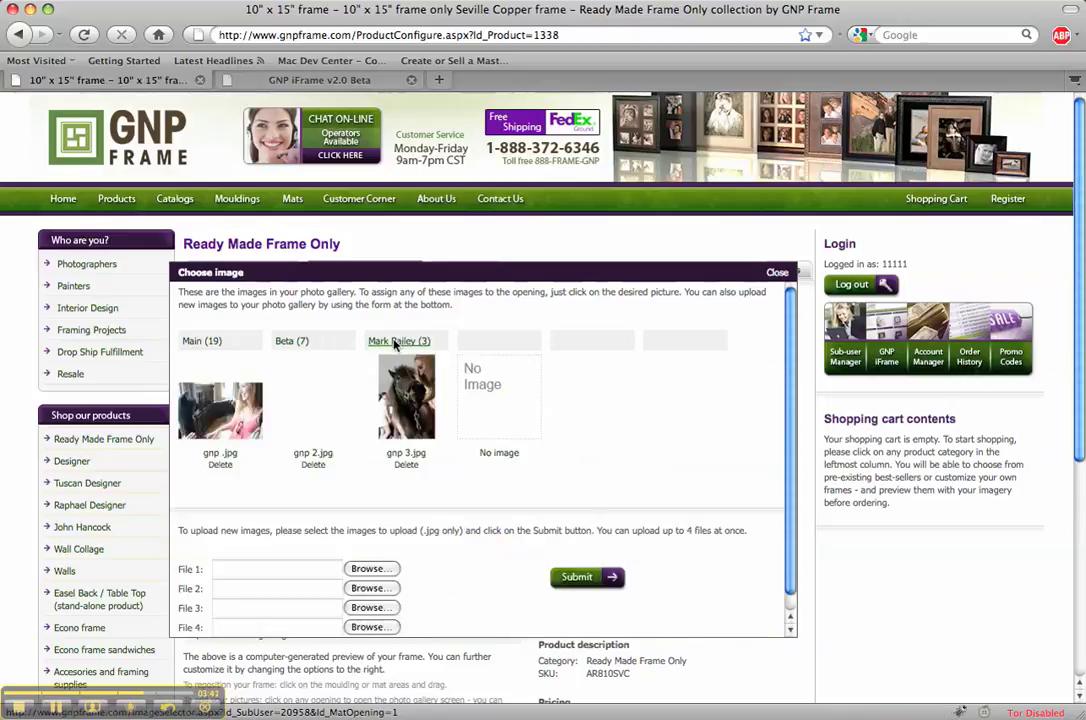
left_click(405, 410)
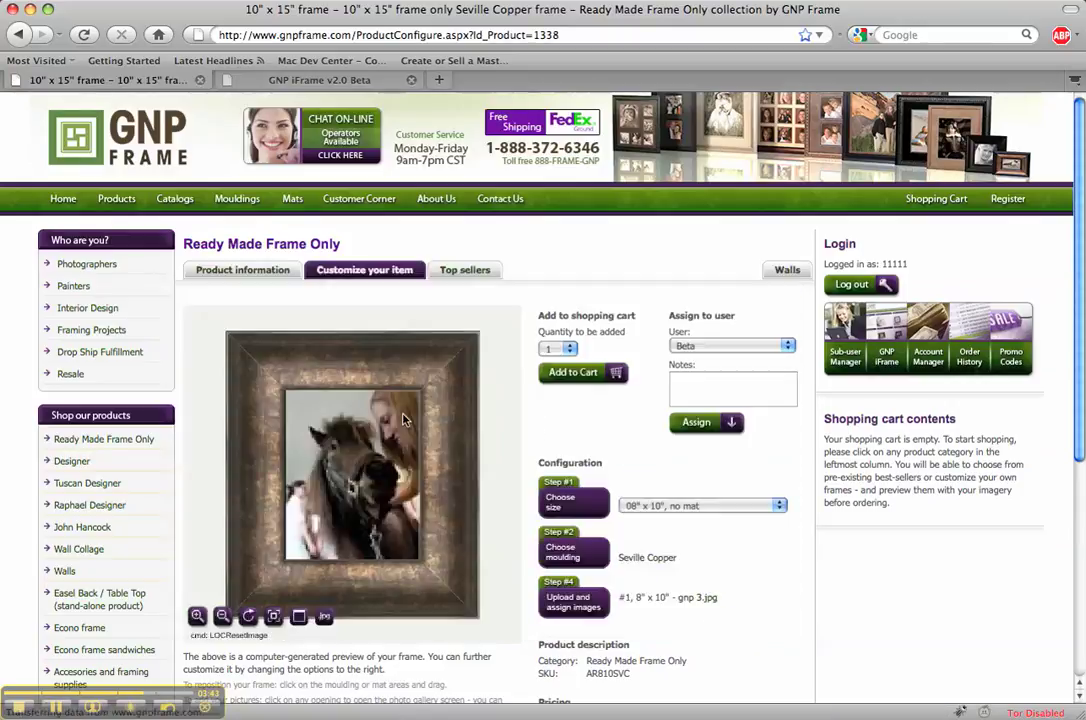
Assign the 8x10 horse frame to the second sub-user and return to the Sub-user manager list
left_click(738, 346)
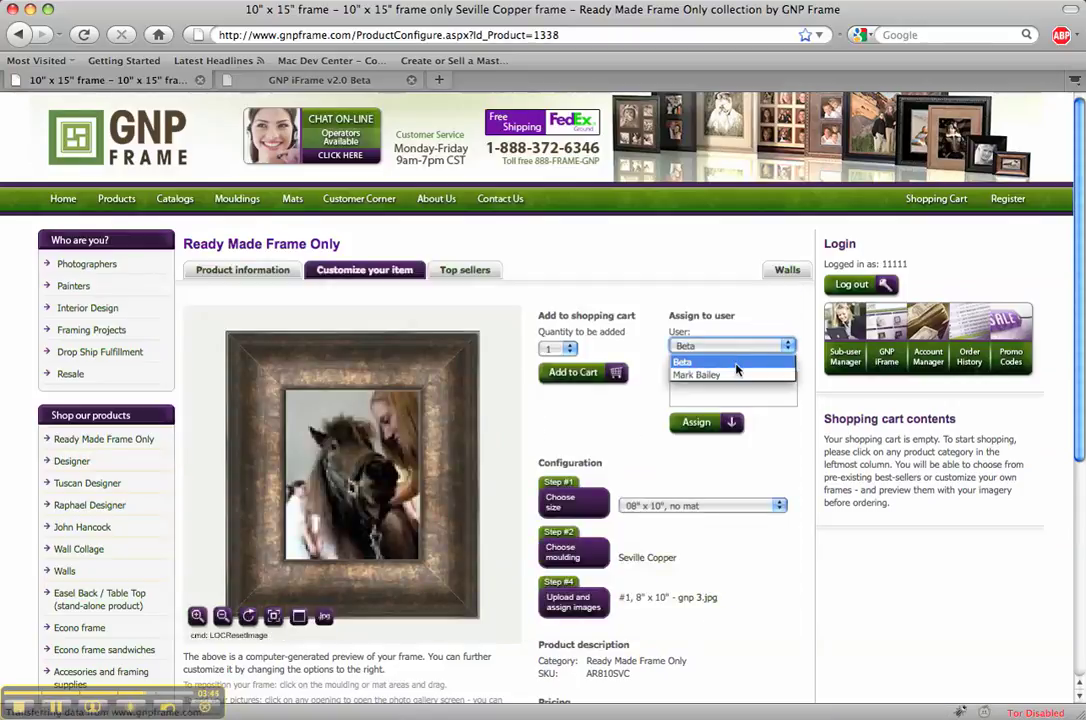
left_click(737, 373)
left_click(697, 428)
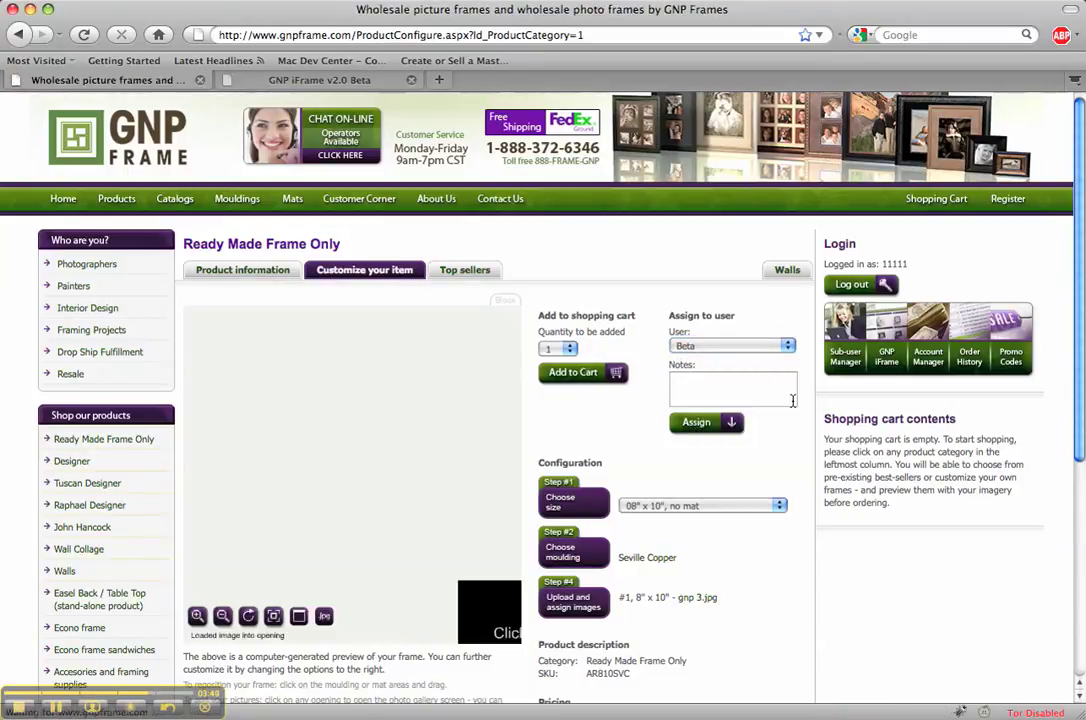
left_click(845, 345)
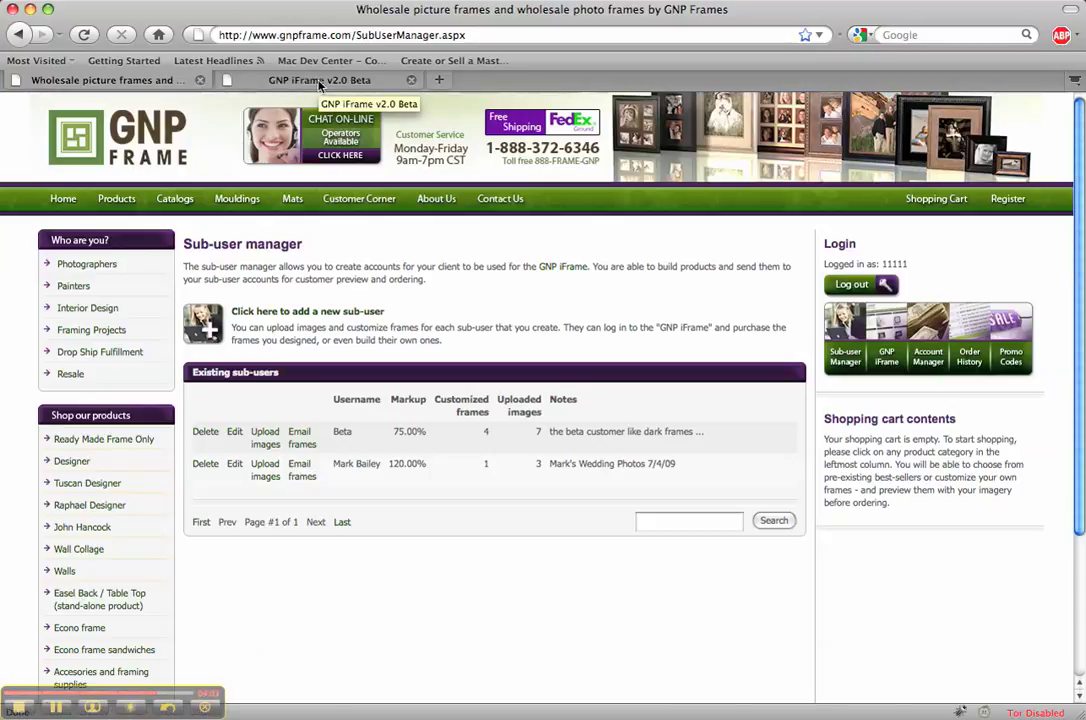
Sign into the hosted iFrame page with the sub-user's name and open the AR810SVC frame
left_click(319, 84)
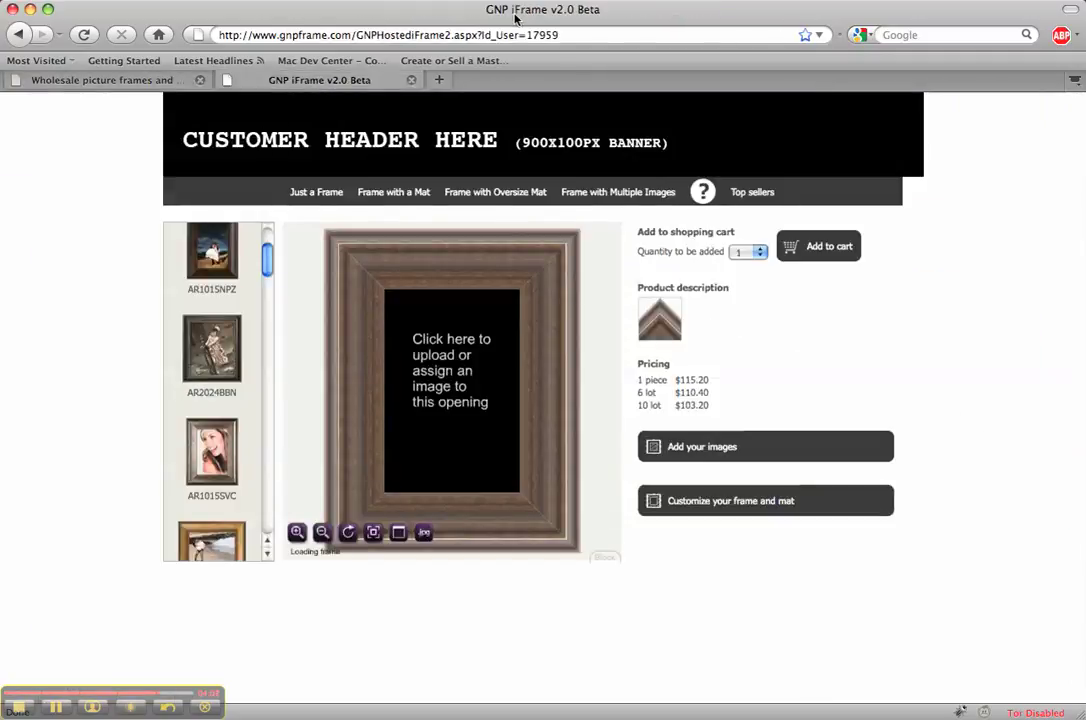
left_click(491, 36)
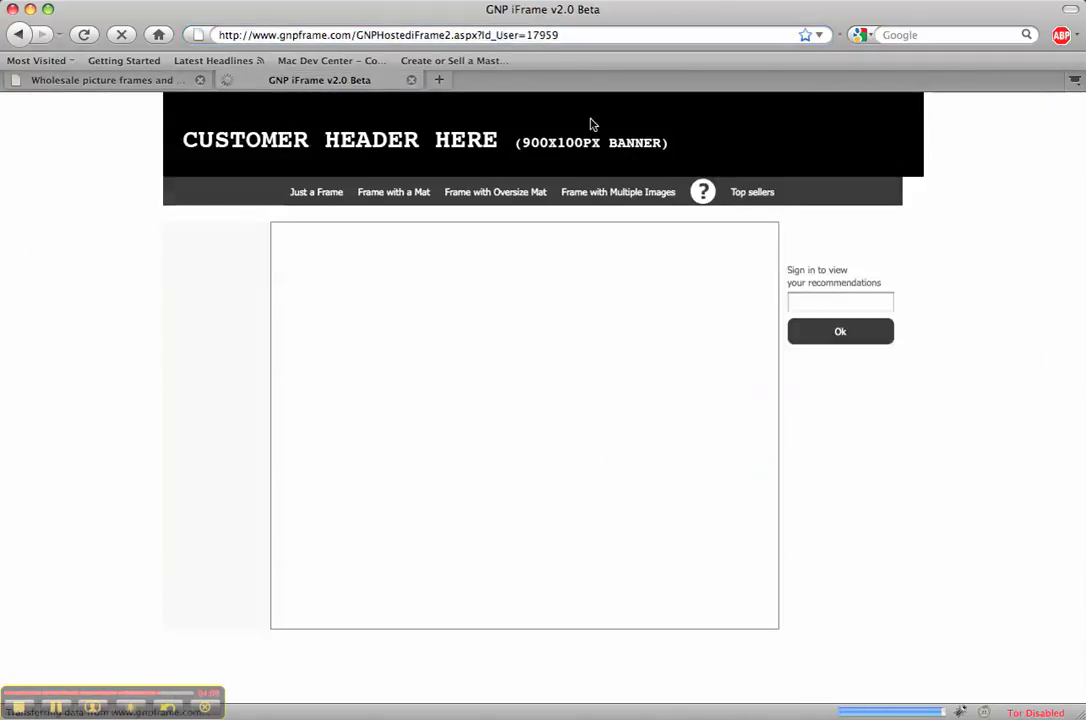
left_click(845, 300)
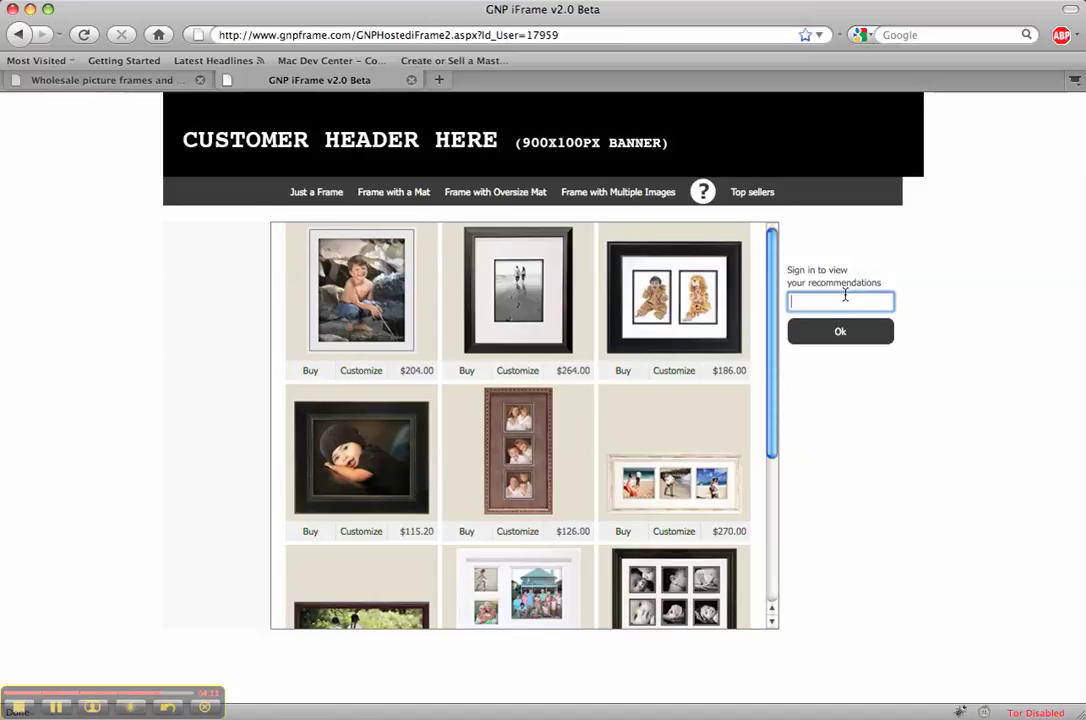
key("Return")
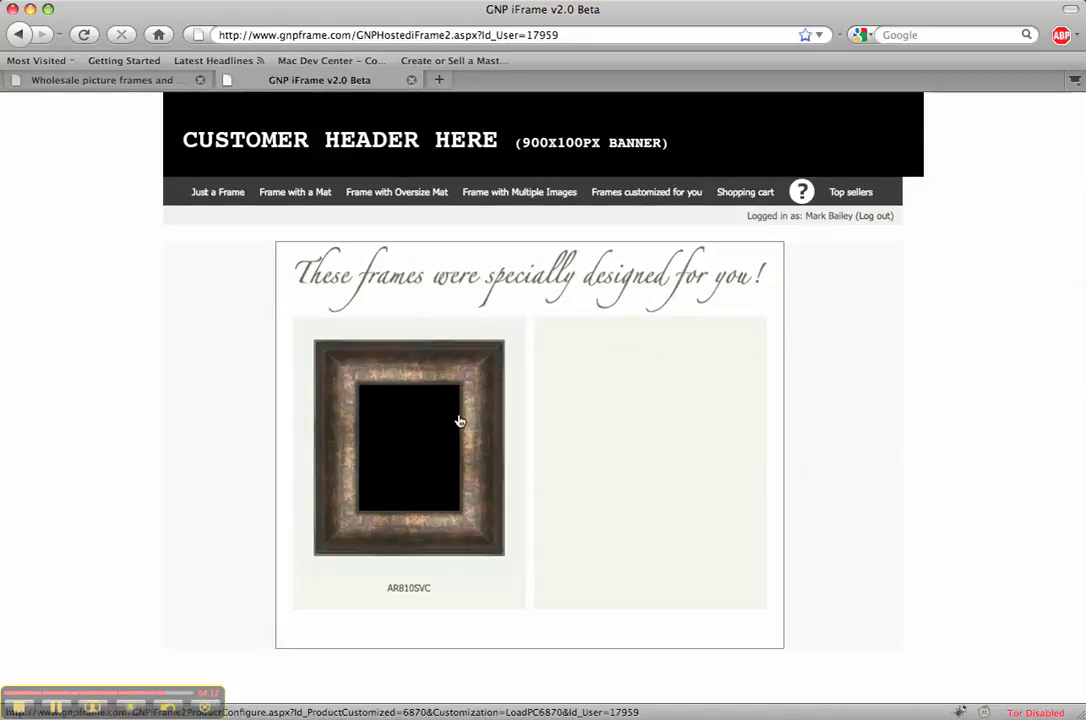
left_click(443, 434)
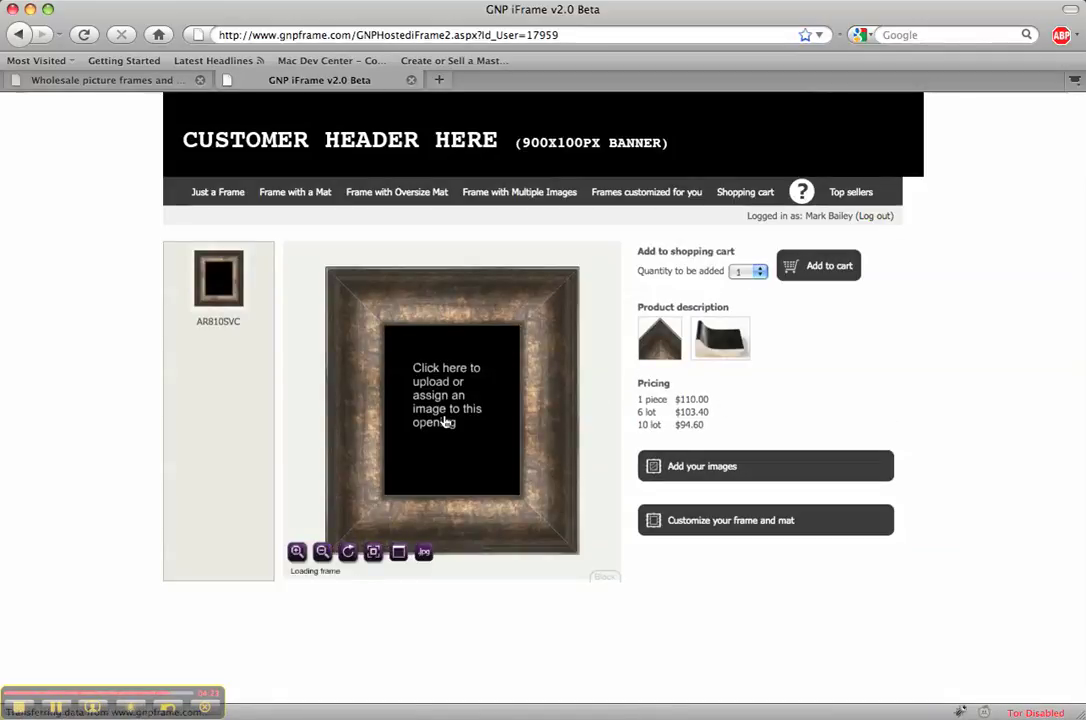
Fill the AR810SVC frame opening with the gnp 3.jpg horse photo
left_click(463, 417)
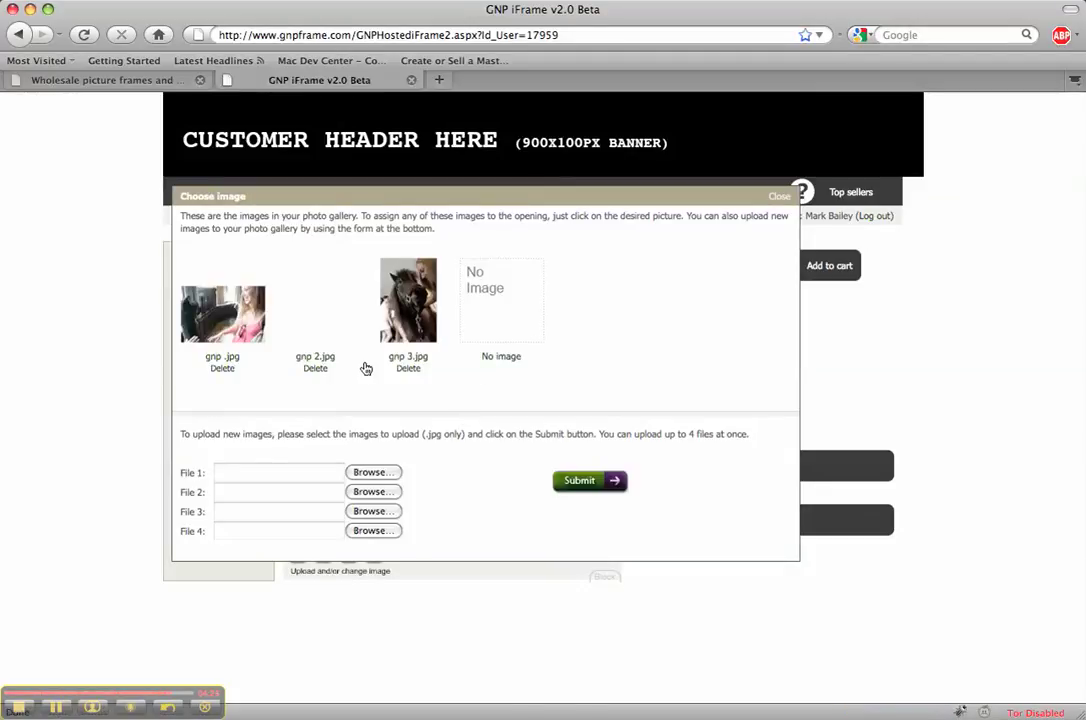
left_click(405, 356)
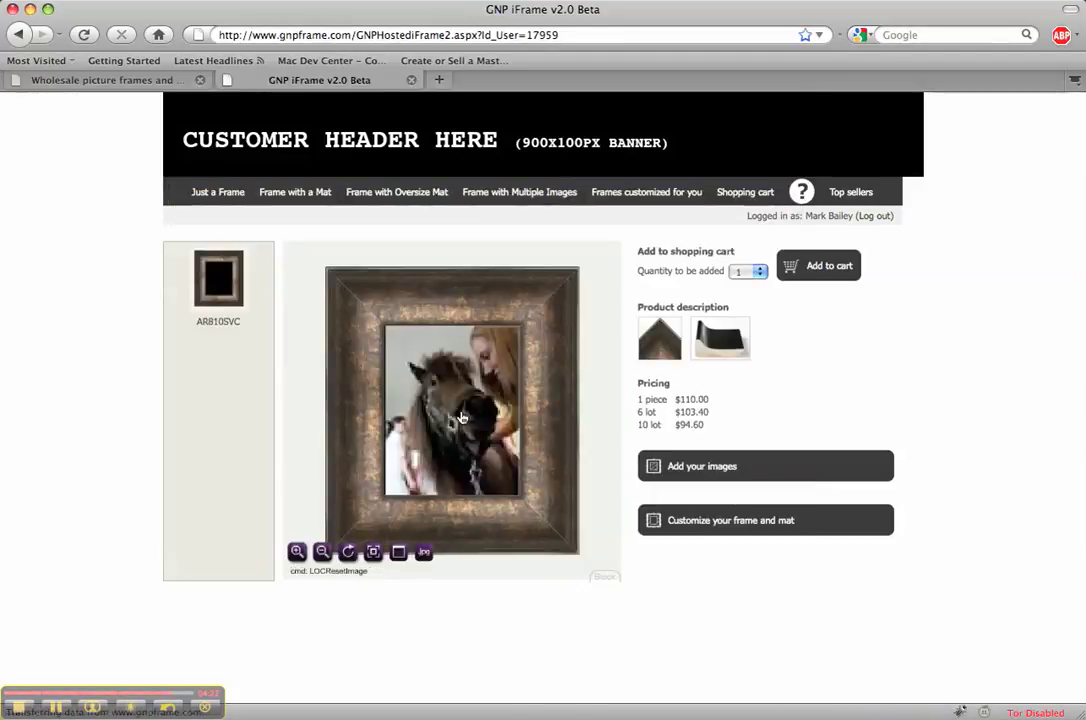
mouse_move(472, 397)
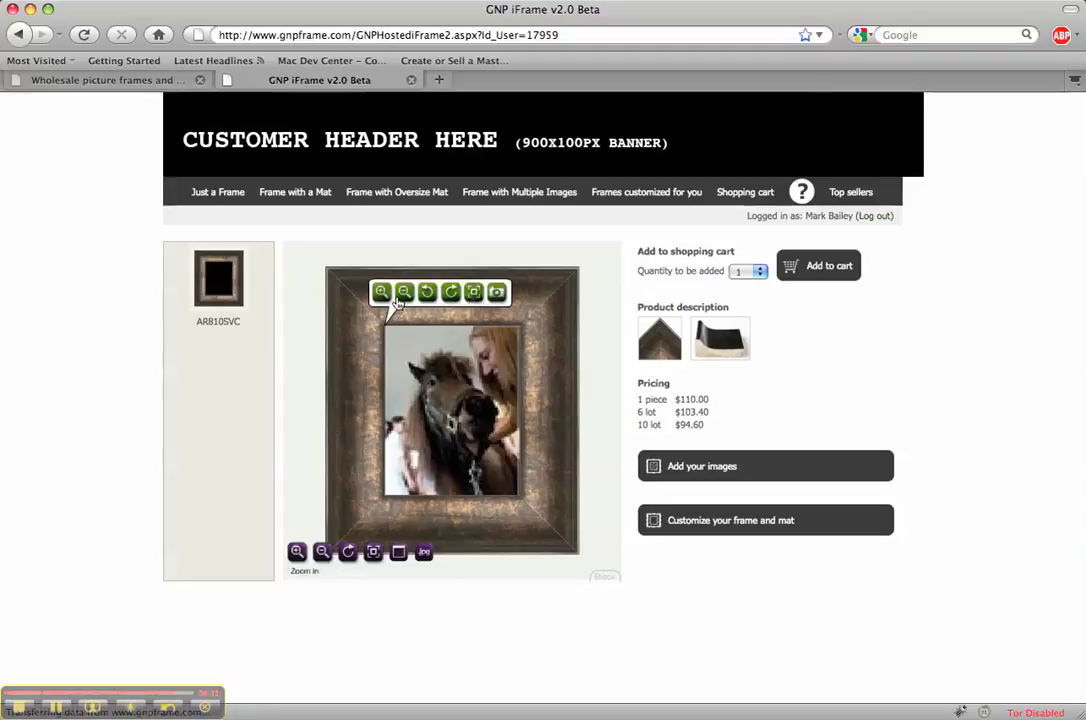
Try the first gallery photo, zoom it out, turn the frame landscape and tilt the photo left
left_click(770, 466)
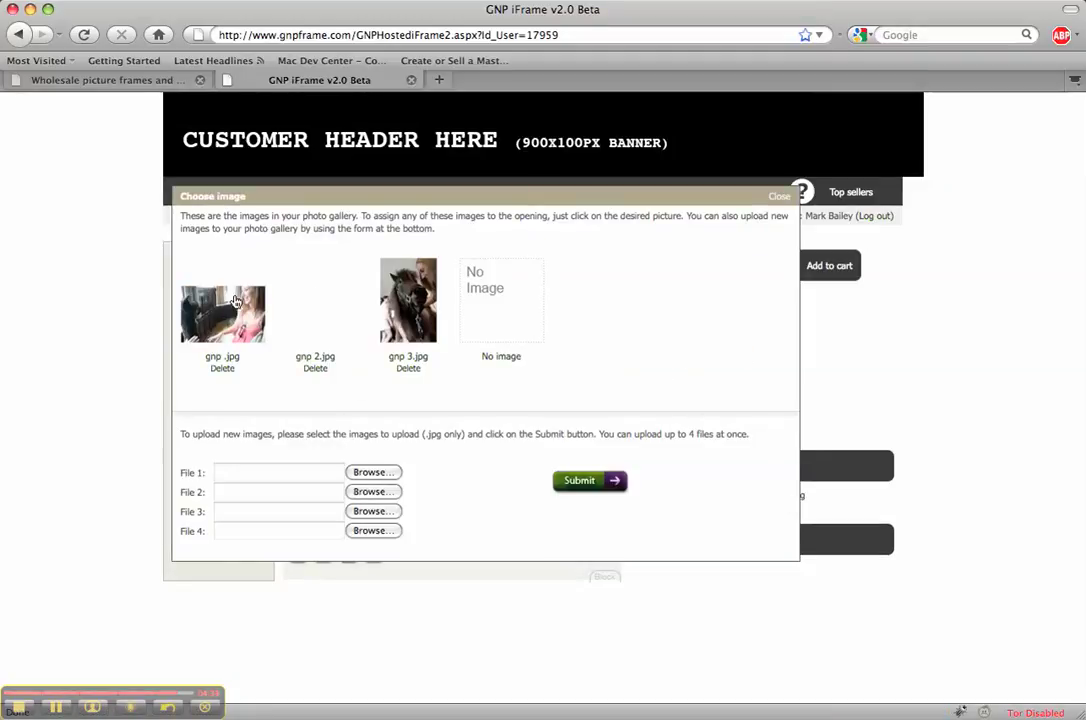
left_click(222, 318)
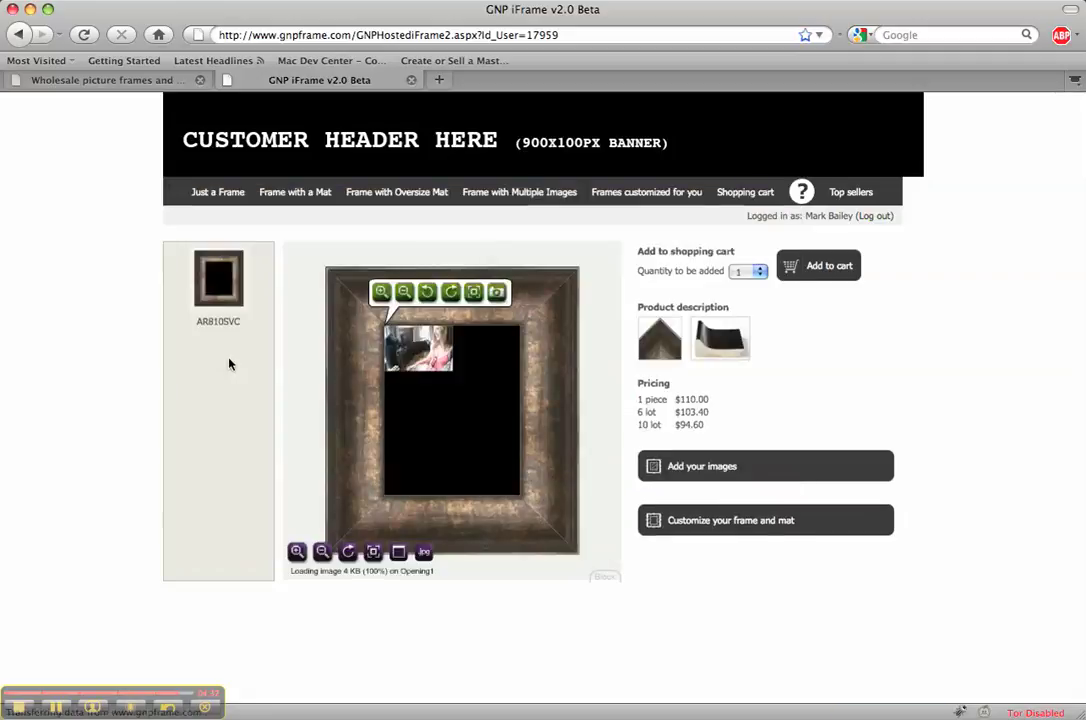
left_click(406, 292)
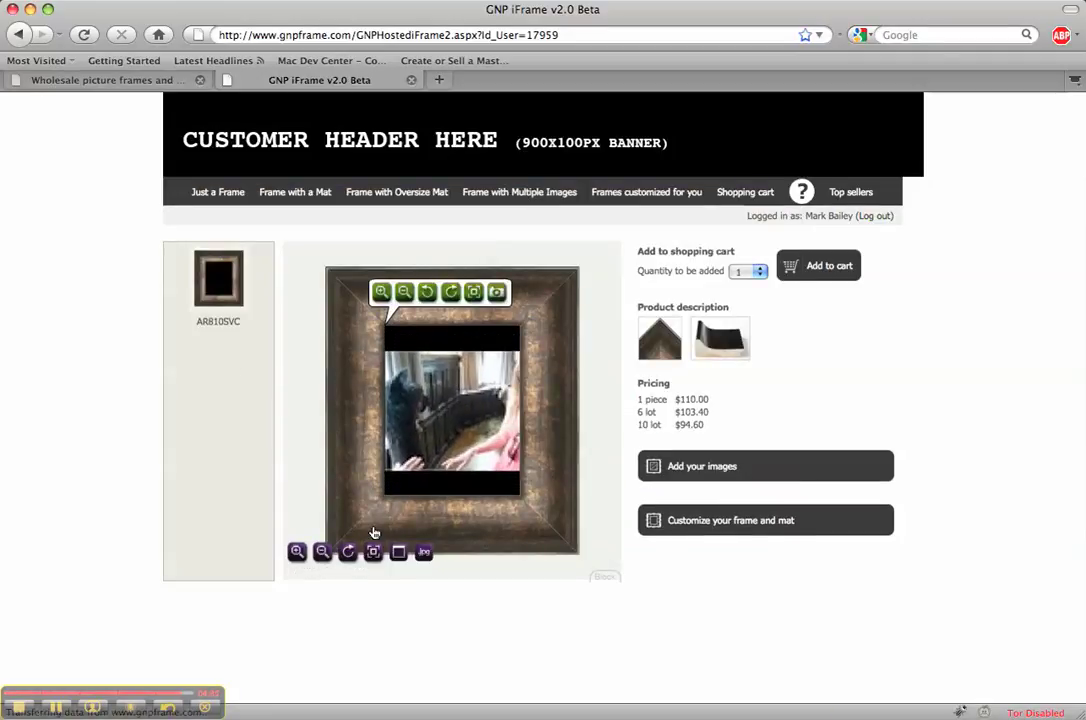
left_click(347, 551)
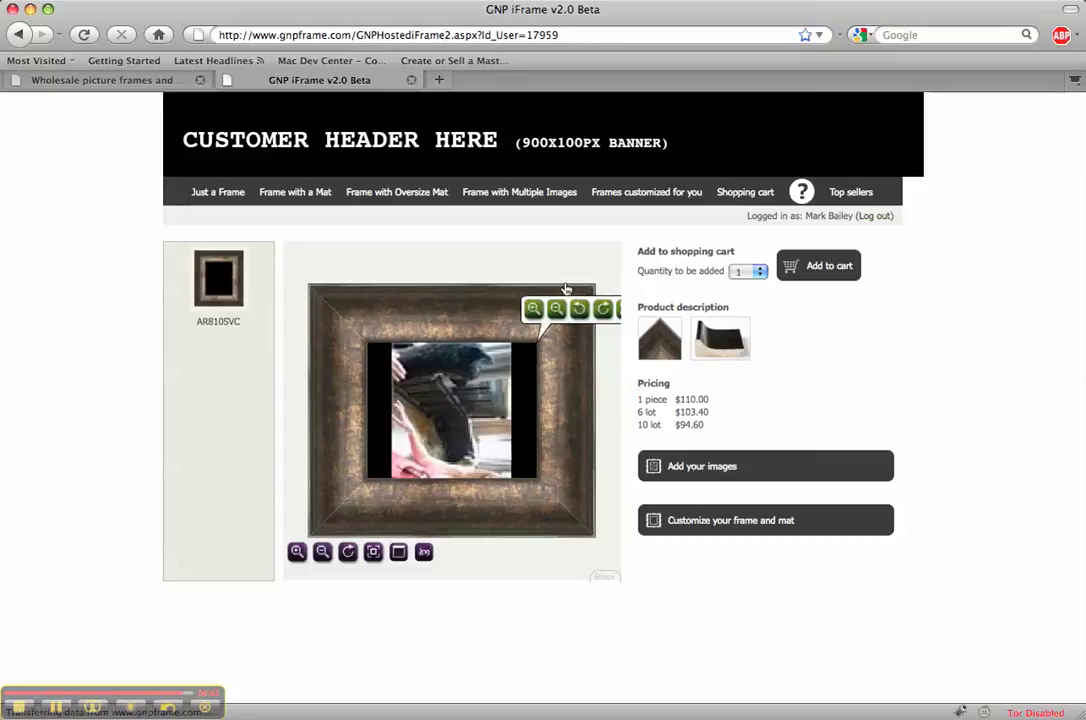
left_click(581, 310)
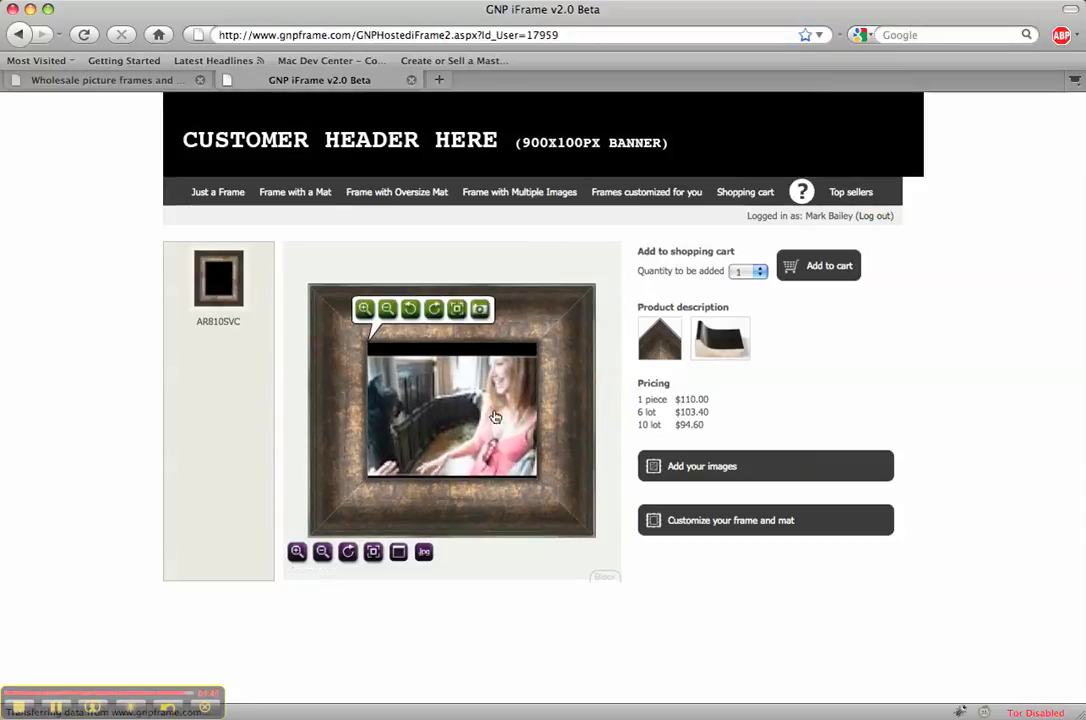
Test gnp 2.jpg, restore the gnp 3.jpg horse photo, and add the $110.00 frame to the cart
left_click(689, 472)
left_click(782, 496)
left_click(309, 362)
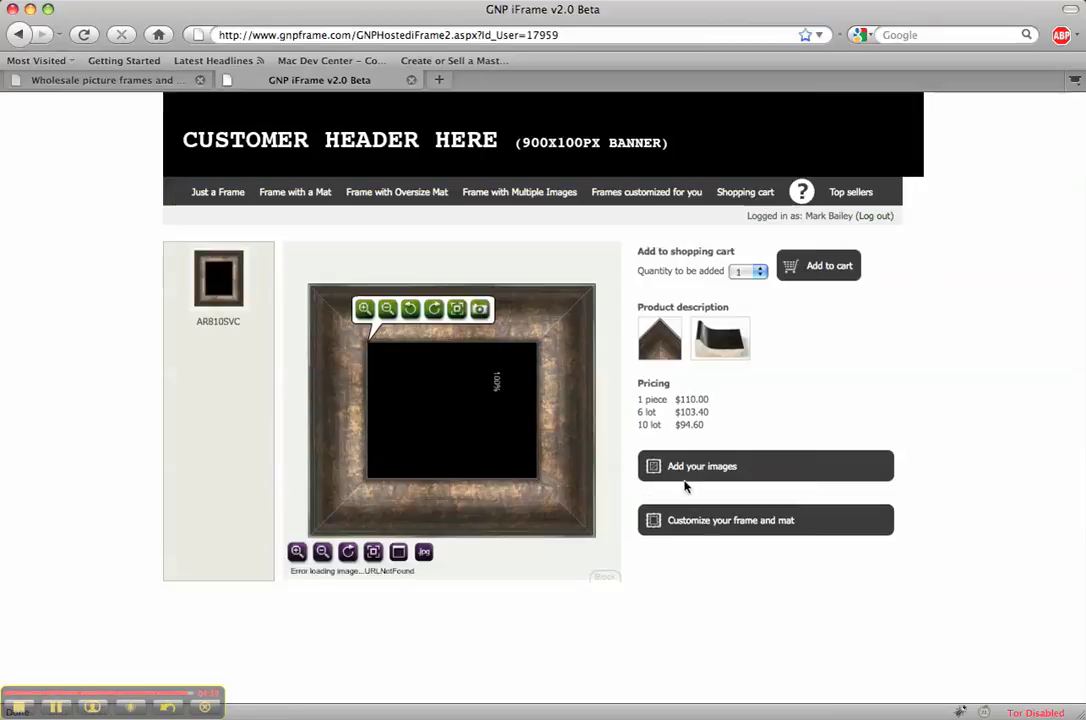
left_click(729, 475)
left_click(778, 496)
left_click(422, 359)
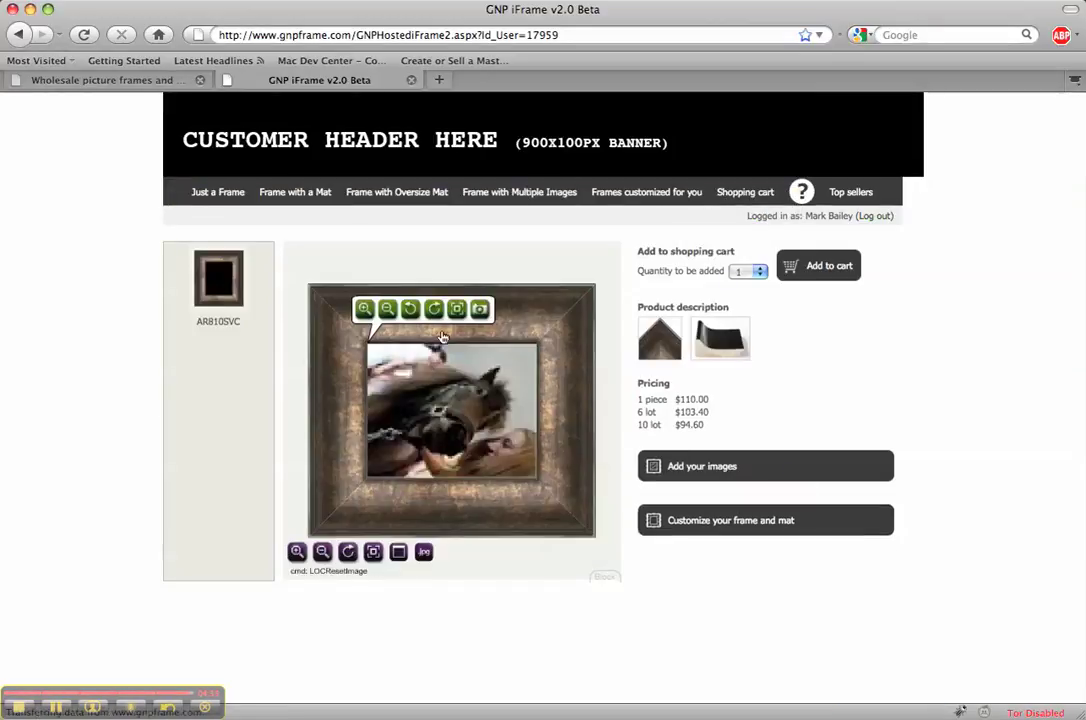
left_click(838, 271)
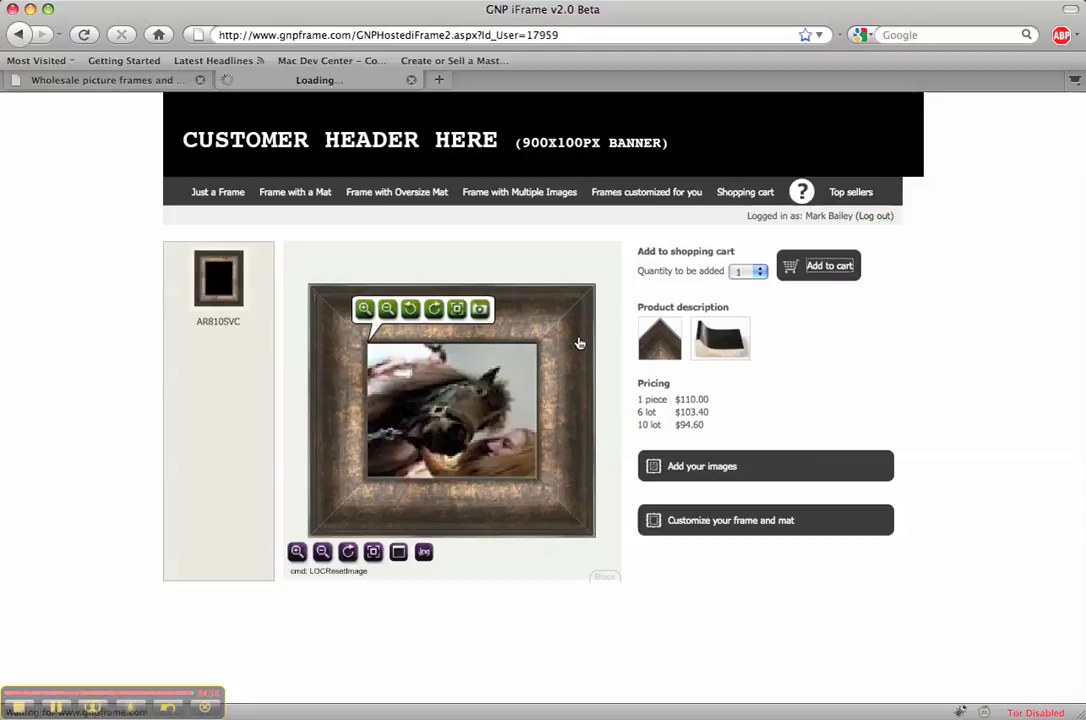